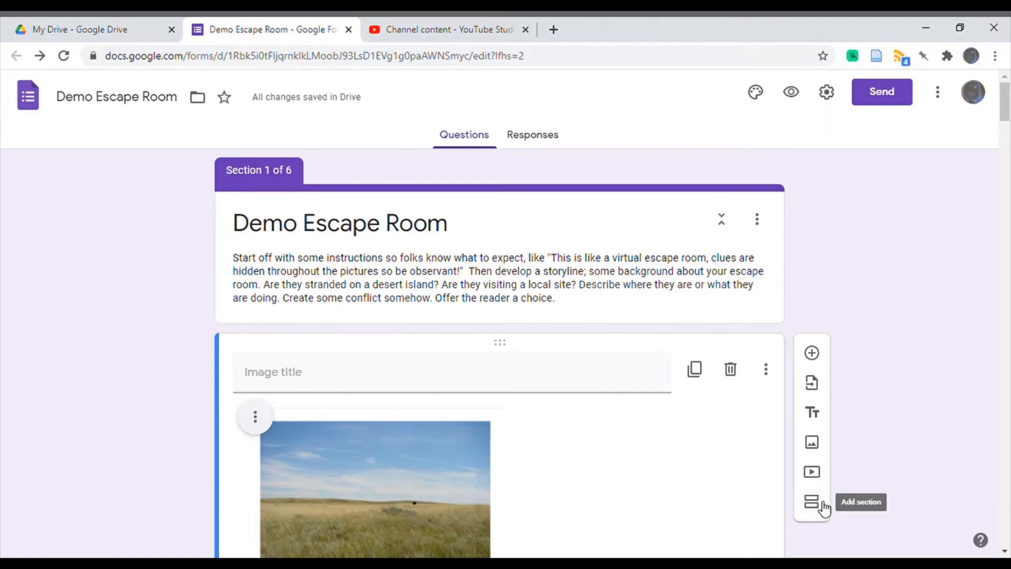
Search Google images for "library" in the image insertion dialog, browse the pictures, and close it without inserting one.
click(817, 451)
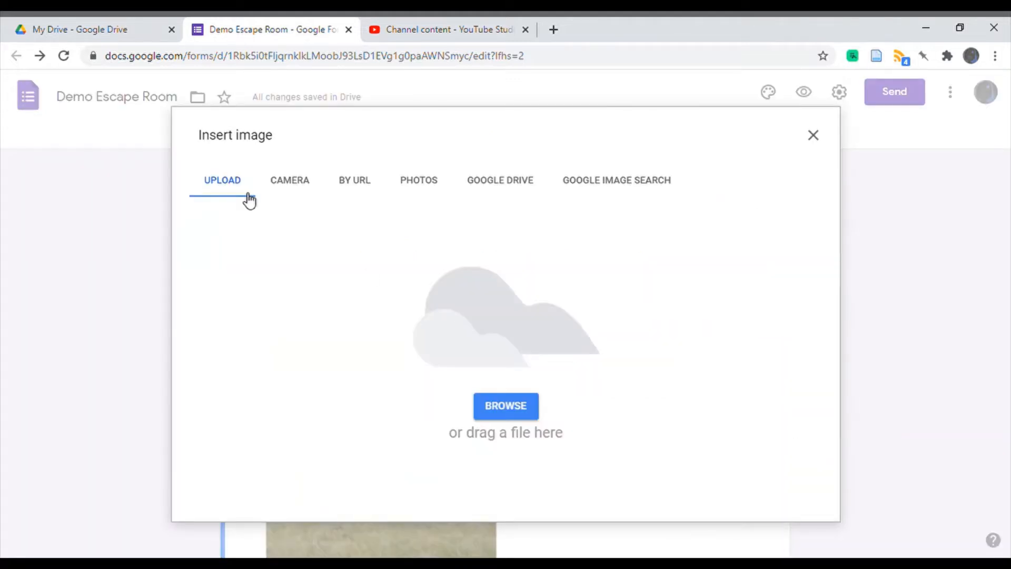
click(631, 189)
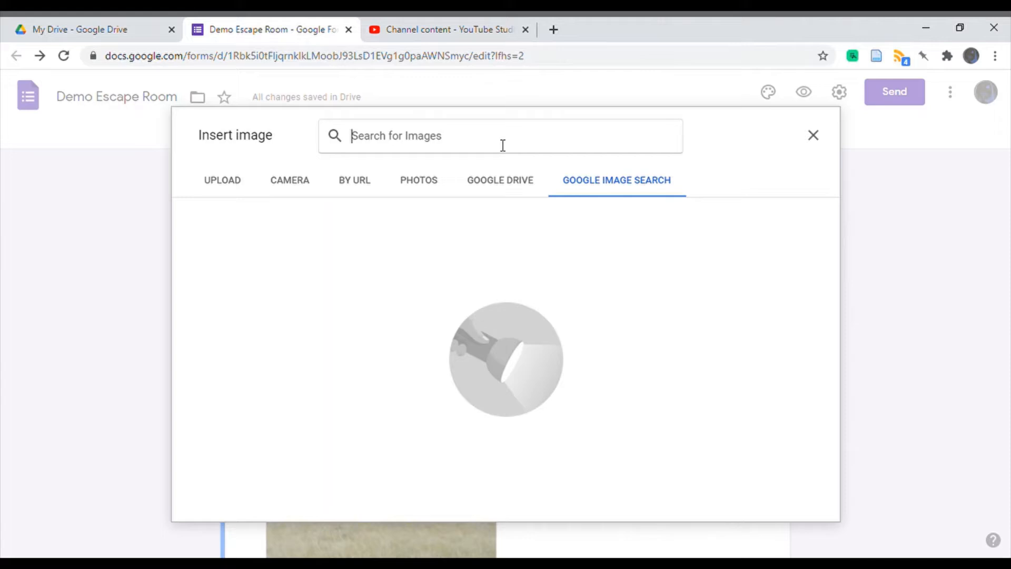
text(li)
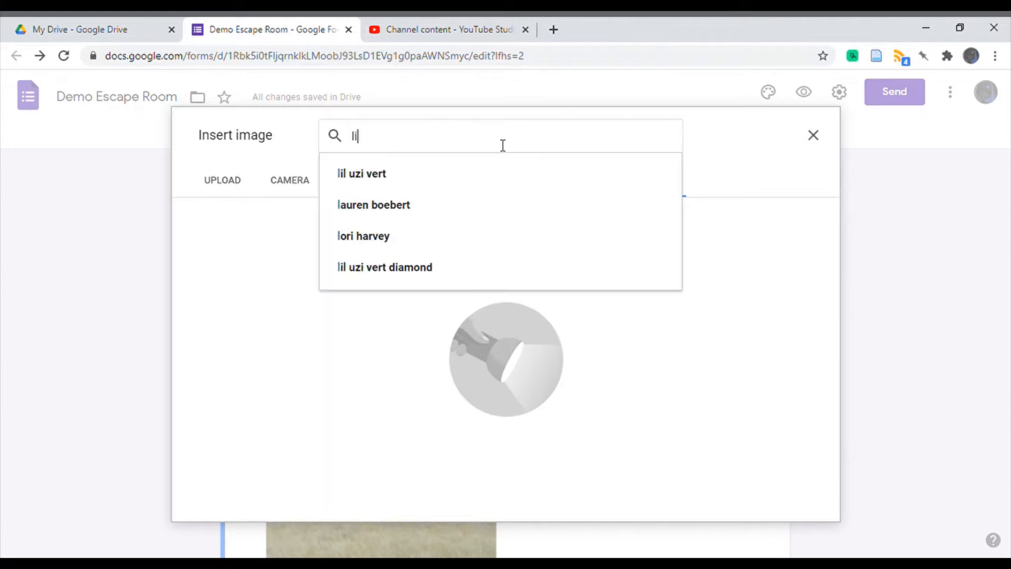
text(brary)
key(Return)
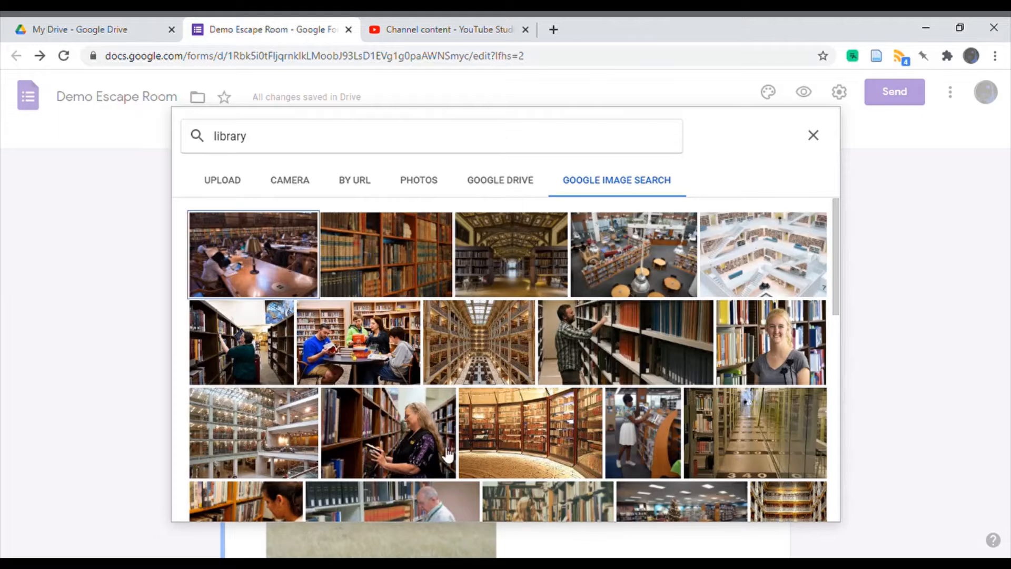
scroll(432, 406, down, 10)
scroll(432, 405, down, 10)
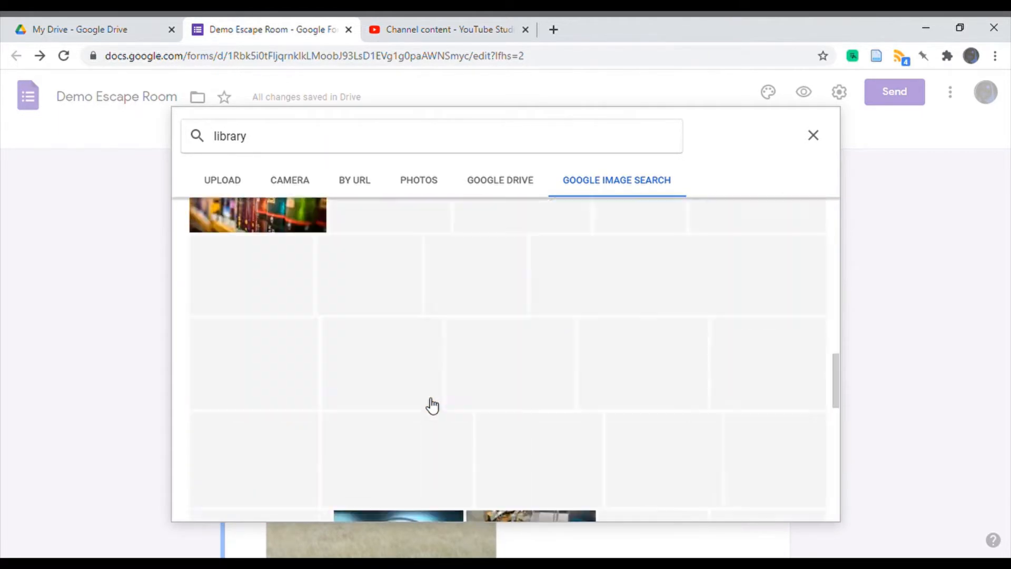
scroll(432, 406, up, 15)
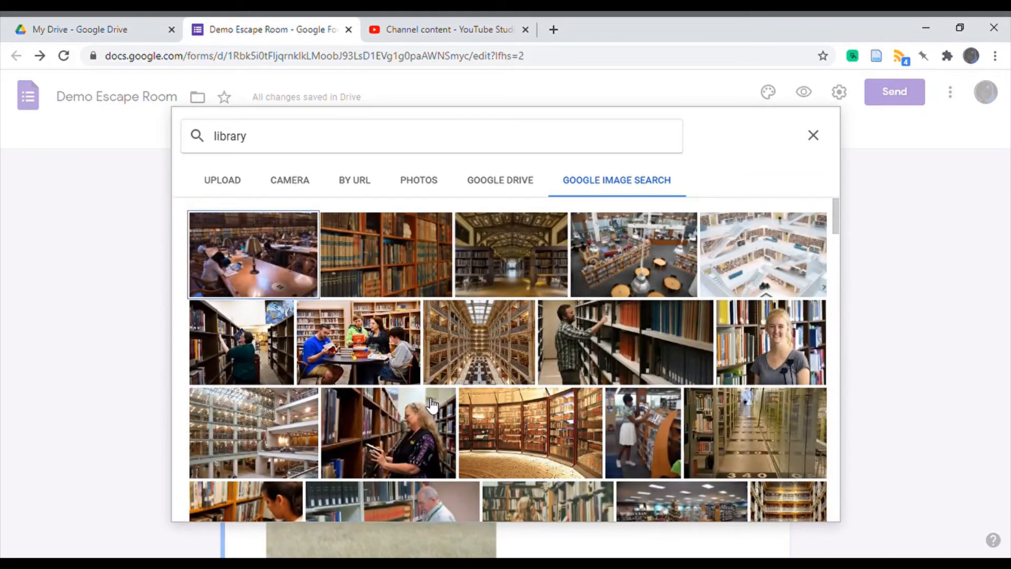
click(814, 136)
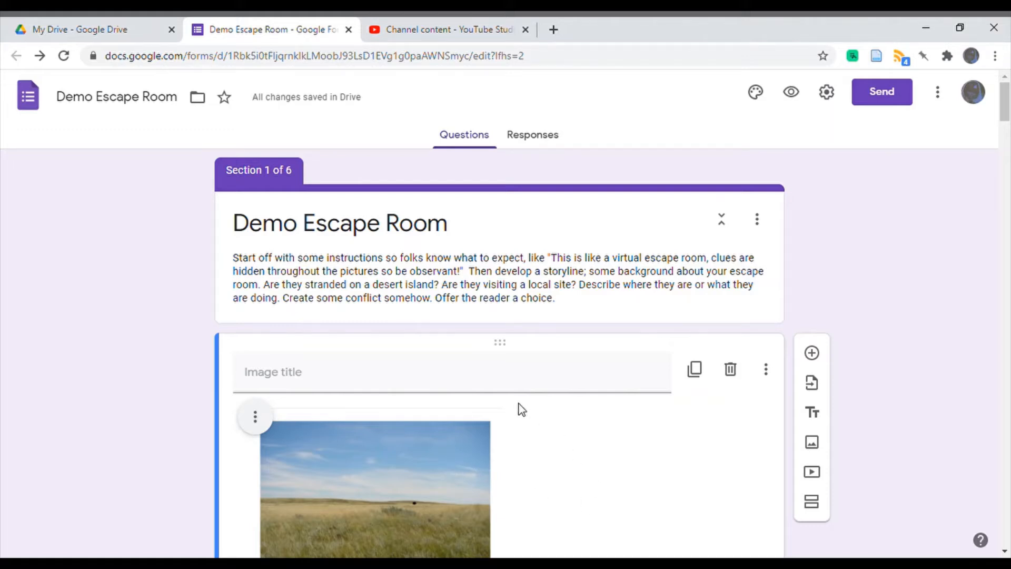
Move the text block beginning "Here we find ourselves on the prairie" above the prairie image in section 1.
scroll(521, 410, down, 3)
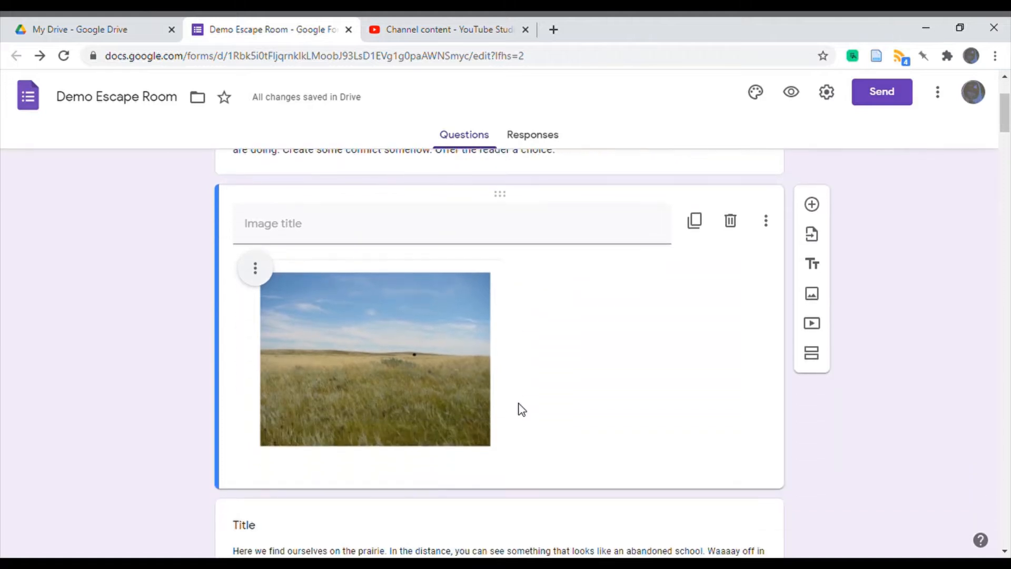
scroll(521, 410, down, 4)
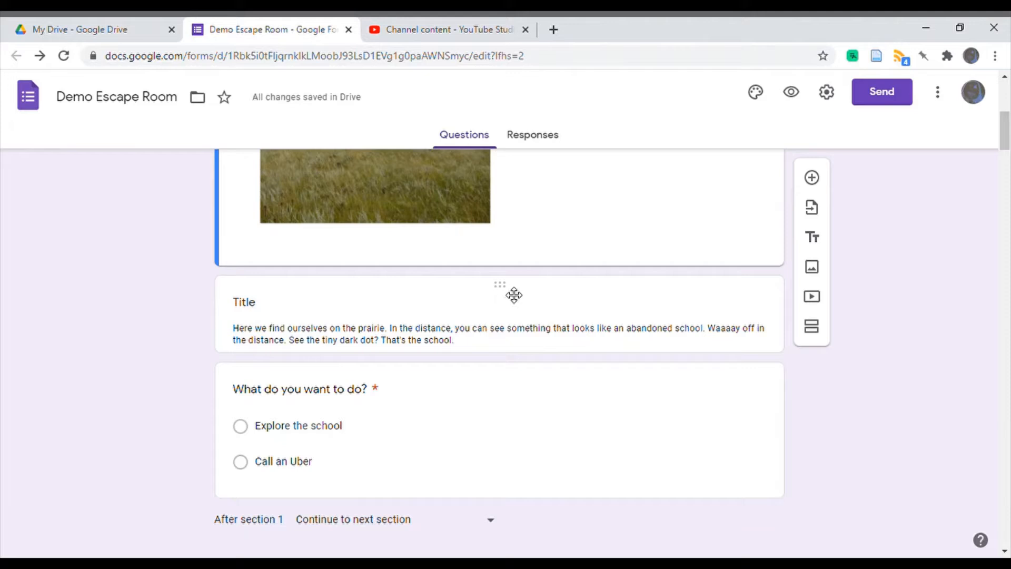
drag(511, 294, 481, 363)
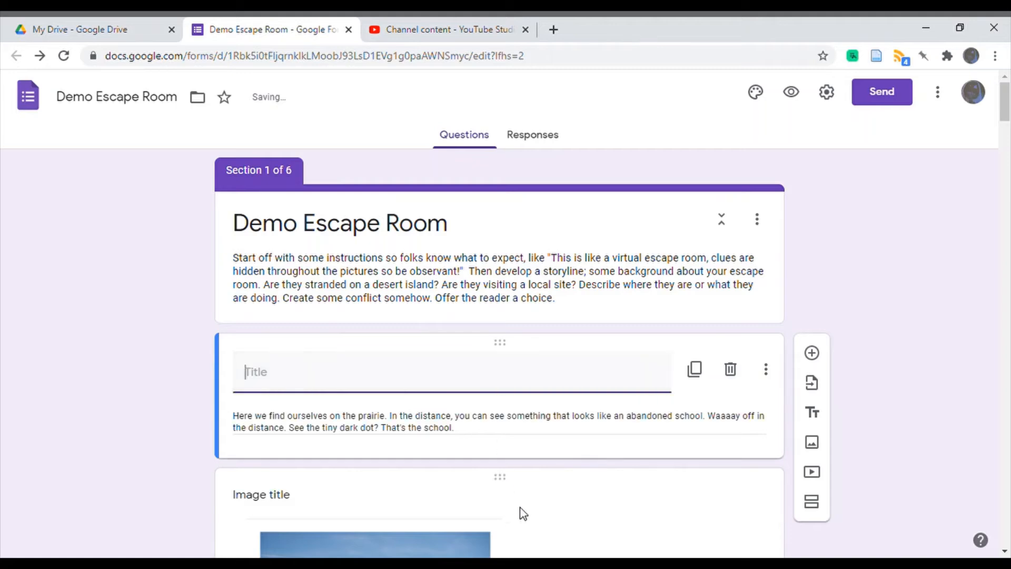
Open the "What do you want to do?" question and review the available question types, keeping Multiple choice.
scroll(522, 513, down, 3)
scroll(524, 513, down, 3)
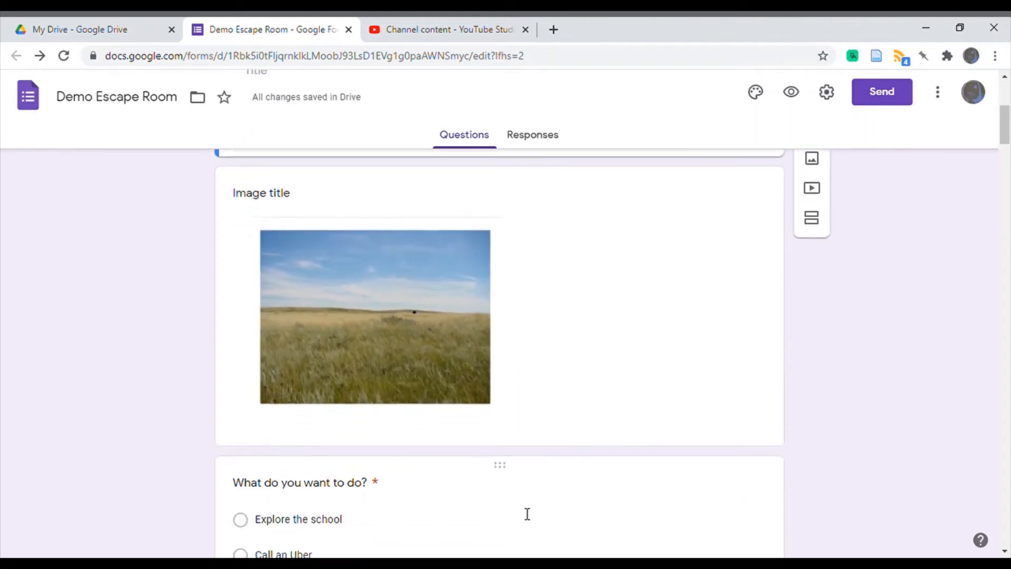
scroll(524, 514, down, 1)
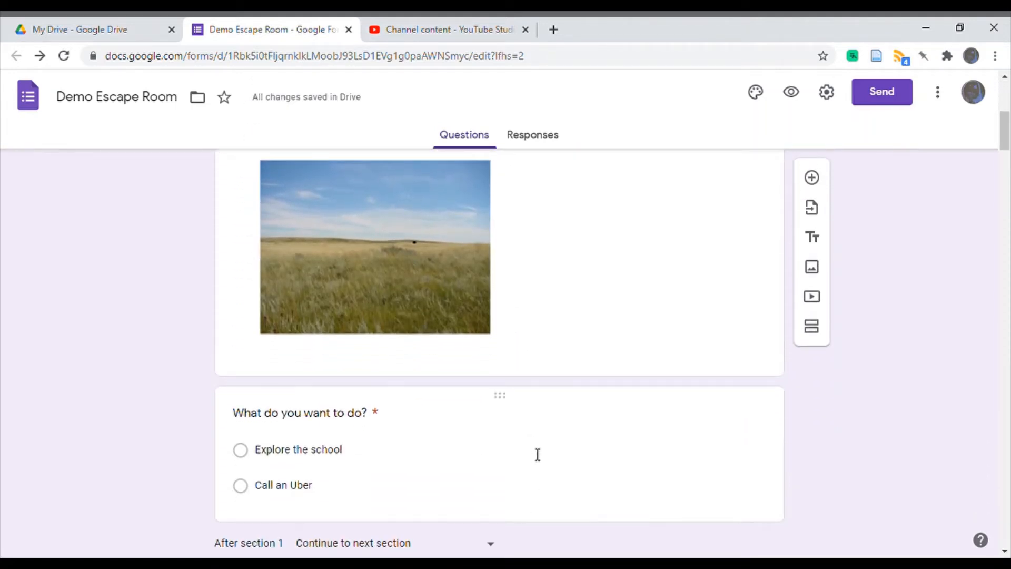
scroll(568, 424, down, 1)
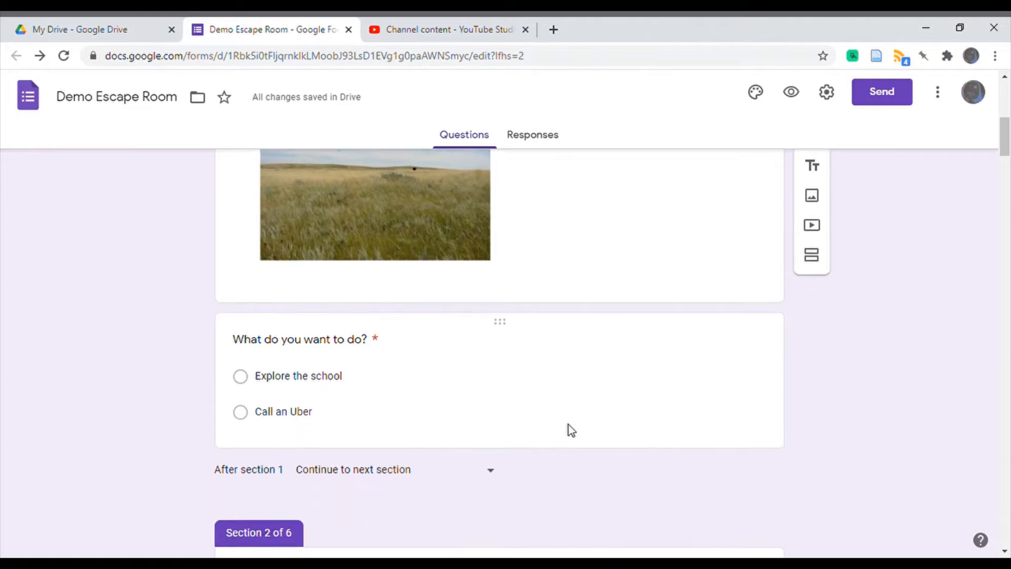
click(636, 380)
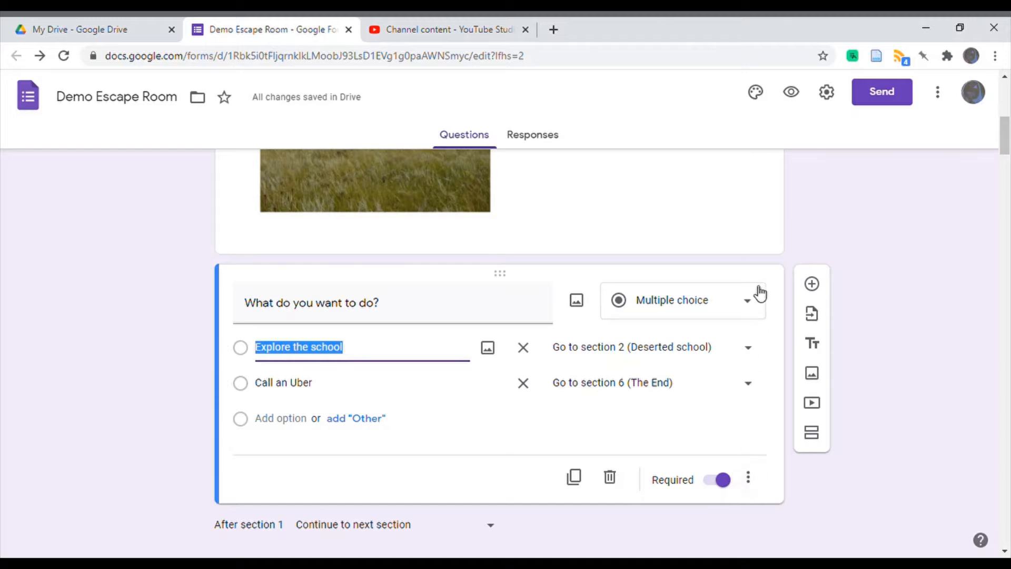
click(751, 311)
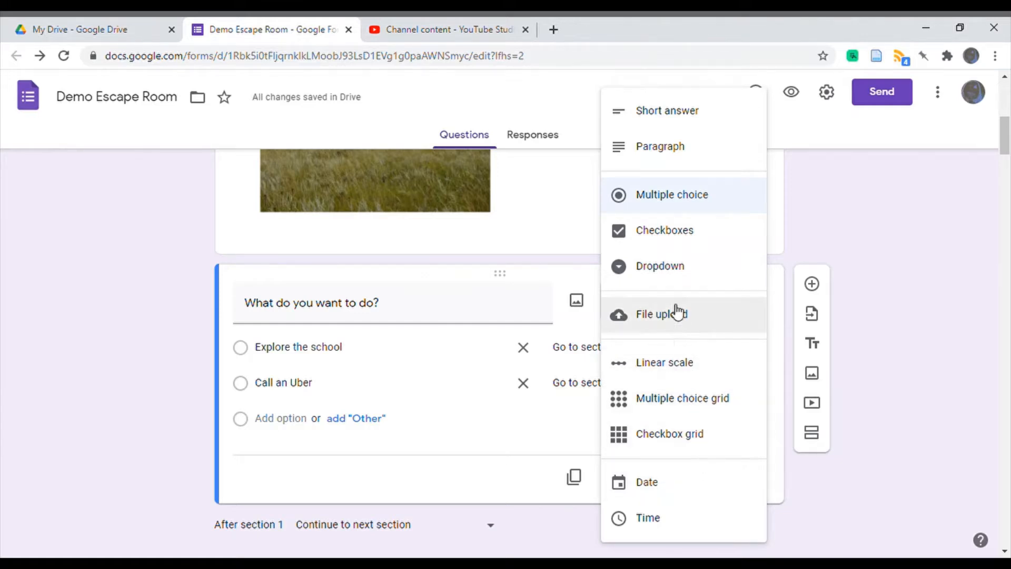
click(561, 427)
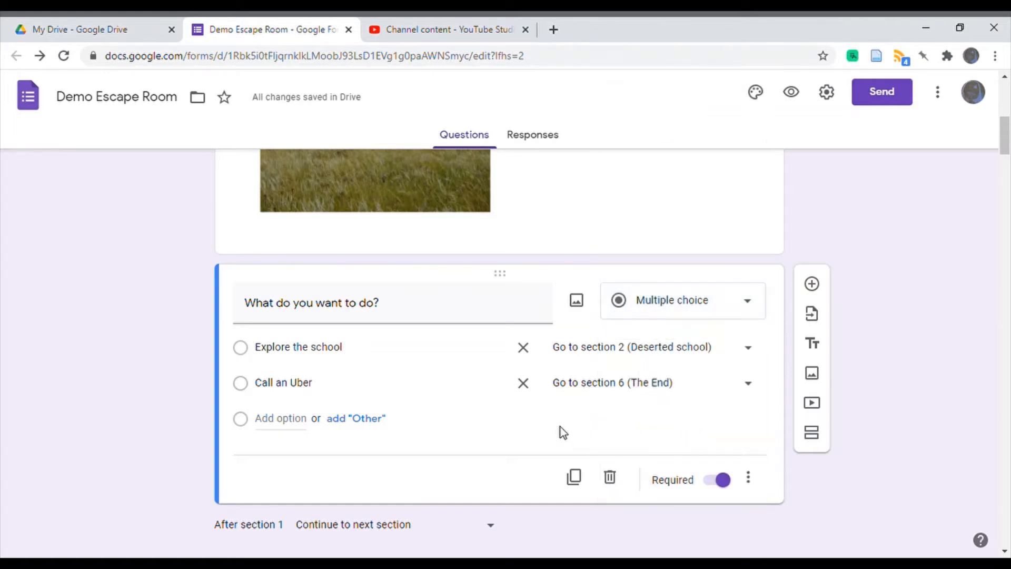
Turn "Go to section based on answer" off and on again for the "What do you want to do?" question.
click(753, 478)
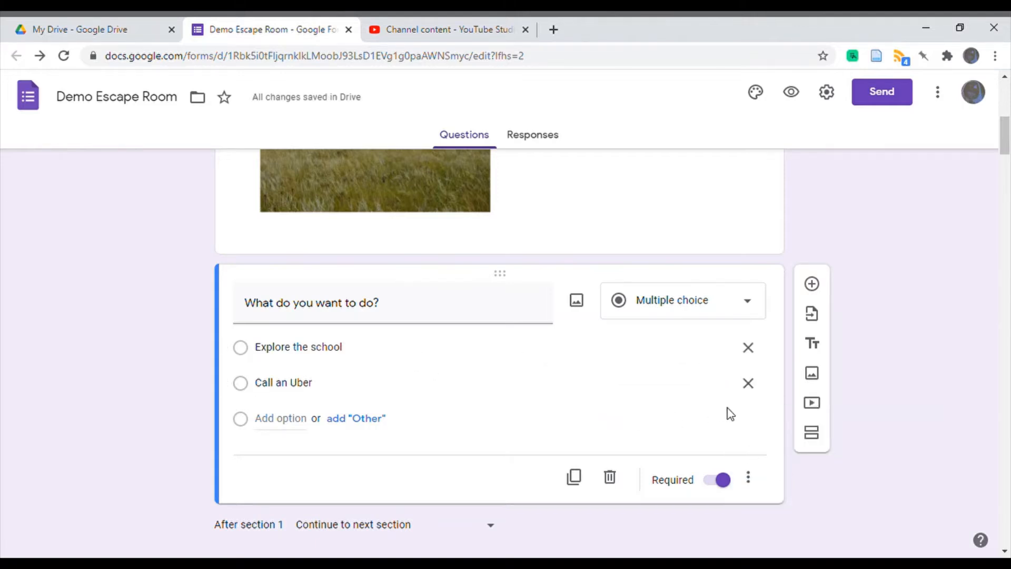
click(751, 480)
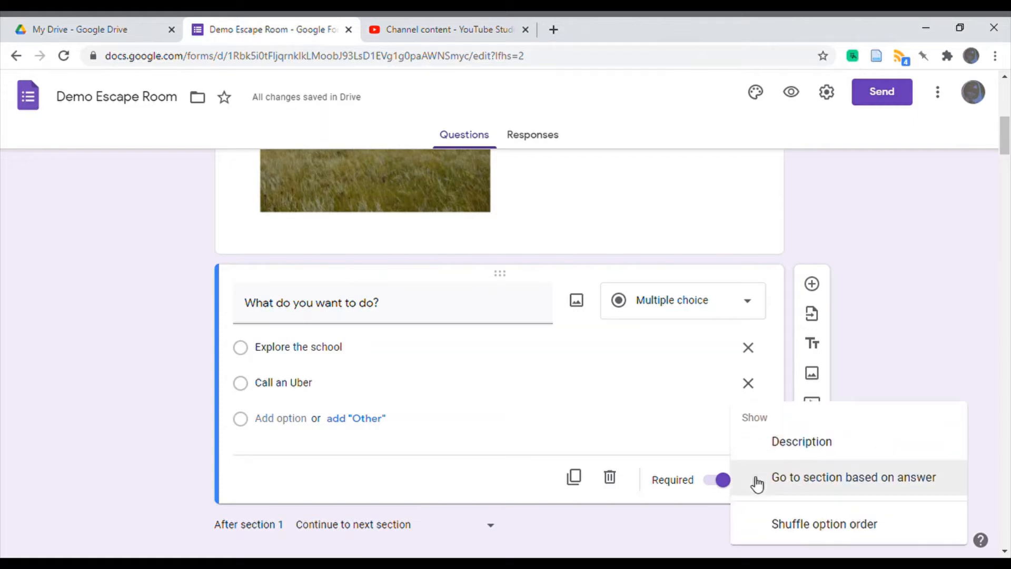
click(785, 478)
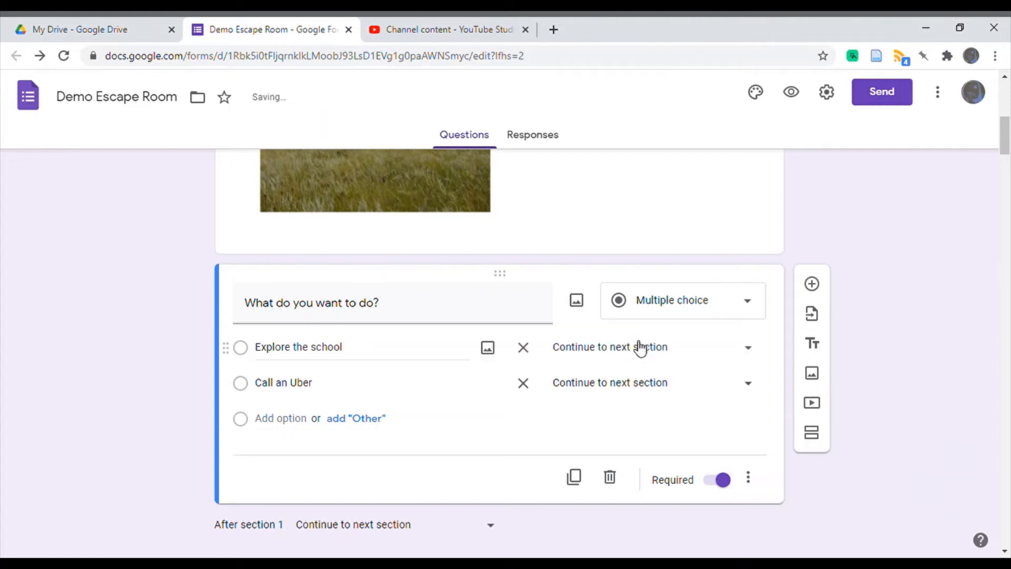
Route "Explore the school" to section 2 (Deserted school) and "Call an Uber" to section 6 (The End).
click(757, 357)
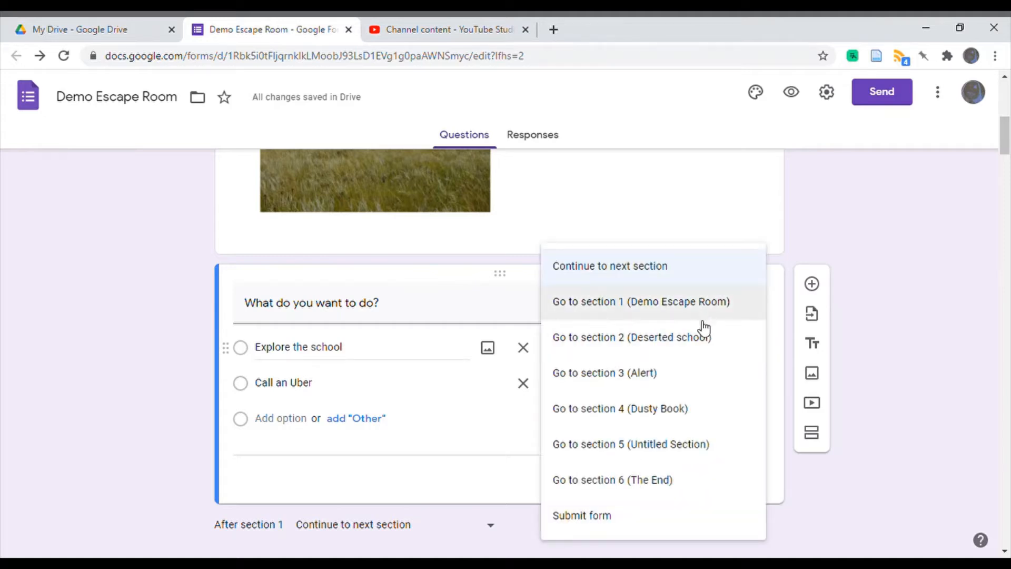
click(701, 339)
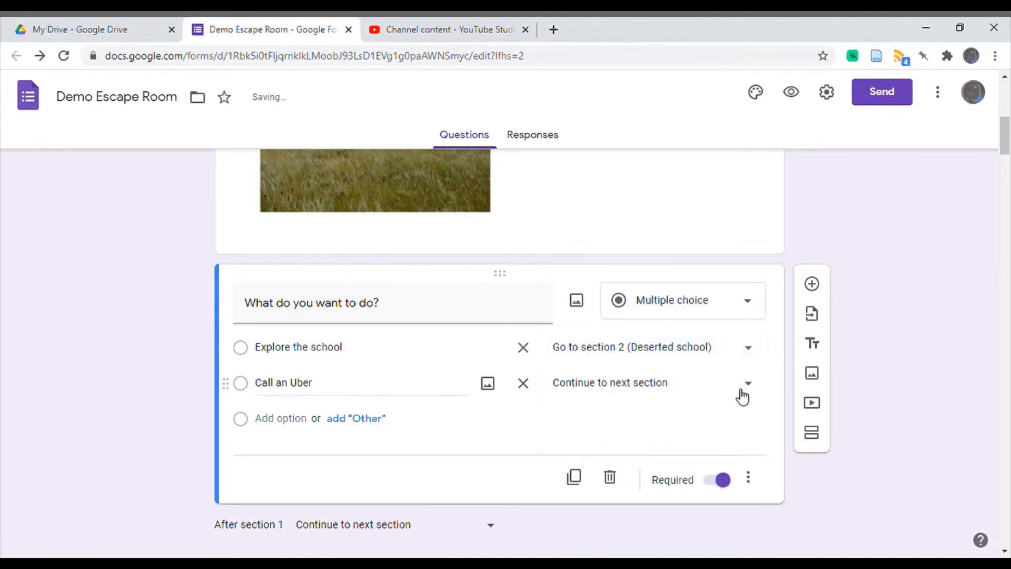
click(757, 390)
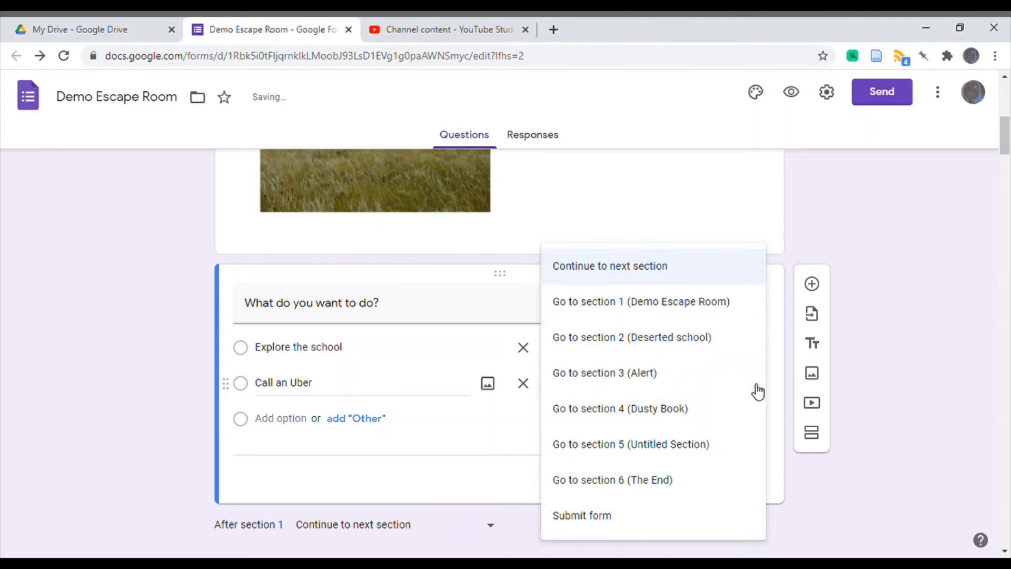
click(676, 481)
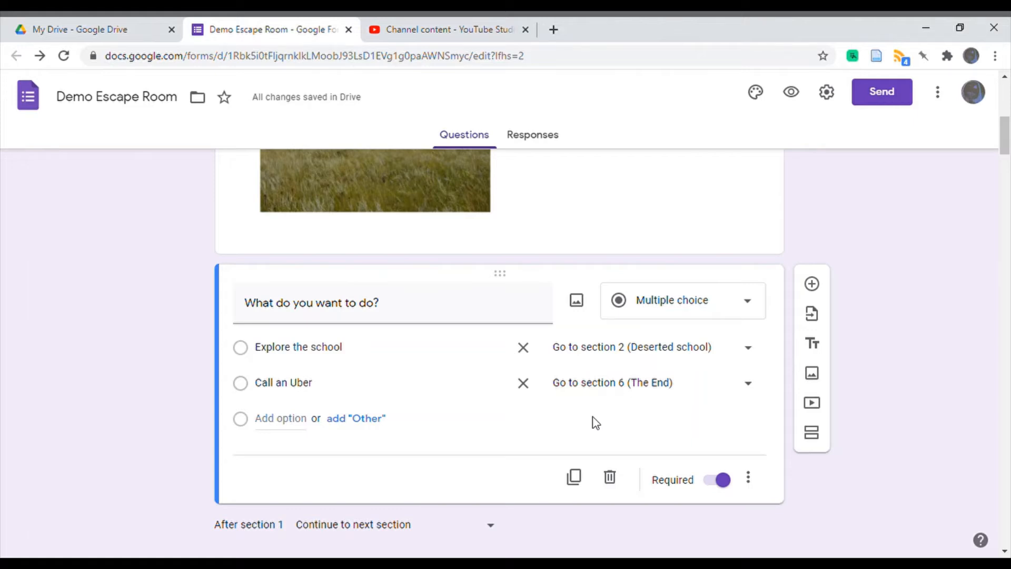
Review the Deserted school section, from its heading through the school and blackboard images to the embedded turkey video.
scroll(513, 411, down, 2)
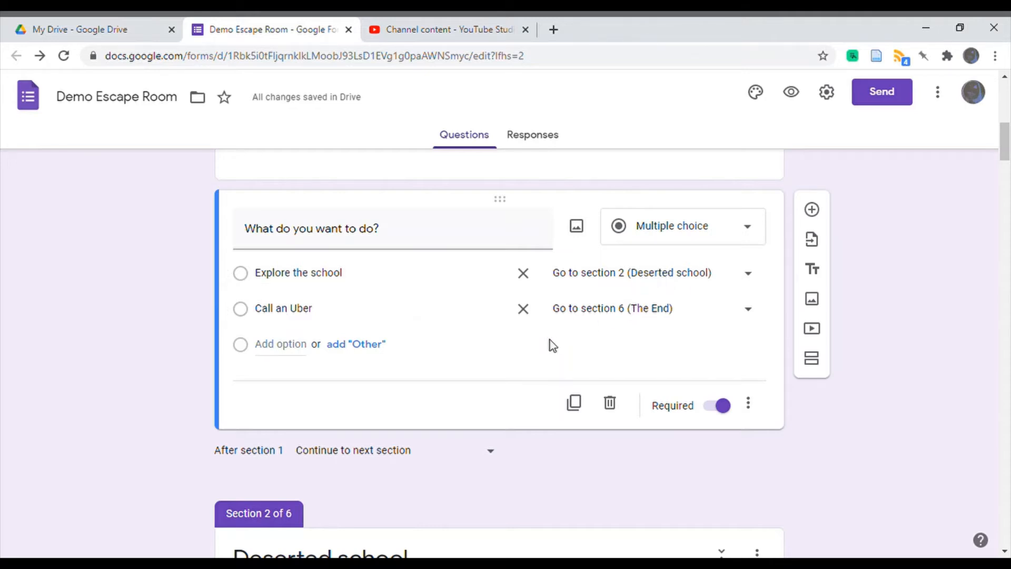
scroll(550, 345, down, 3)
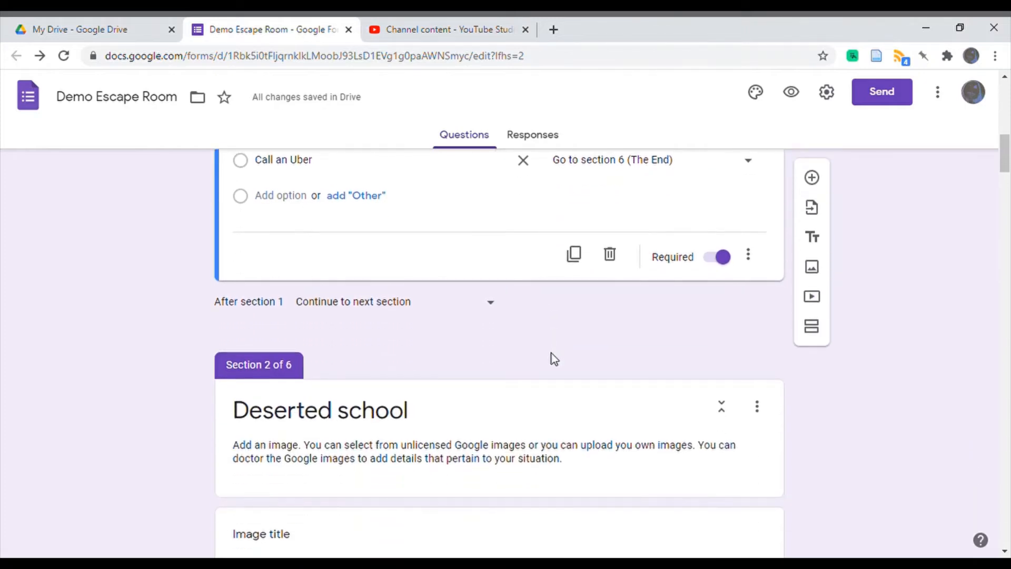
scroll(551, 353, down, 2)
scroll(551, 352, down, 2)
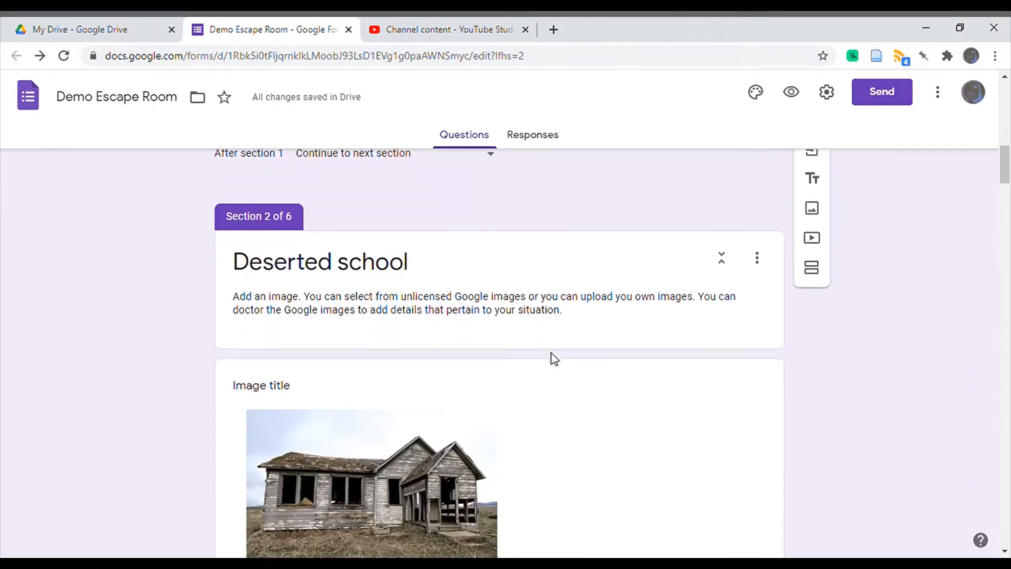
scroll(551, 356, down, 3)
scroll(552, 359, down, 6)
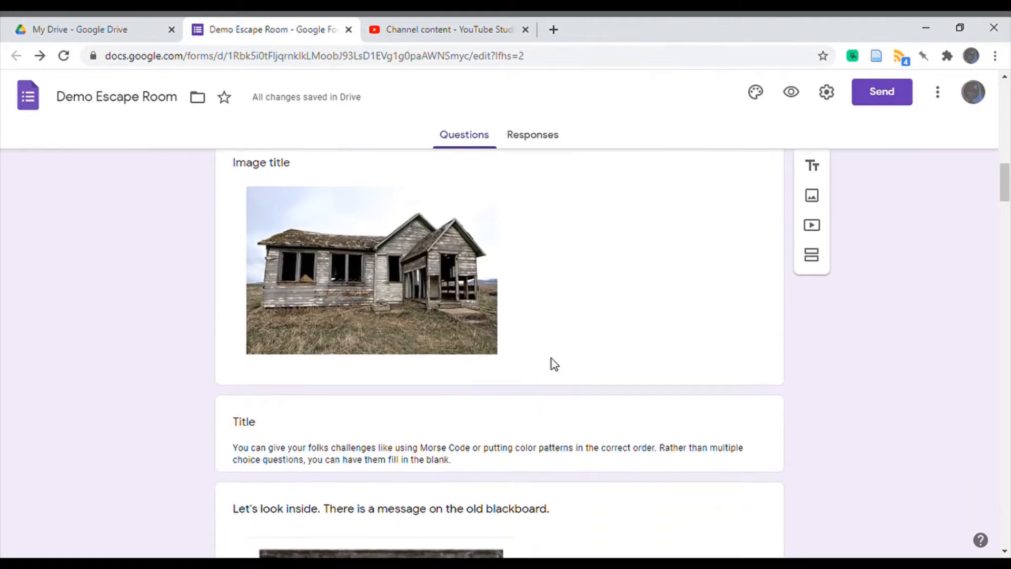
scroll(553, 365, down, 3)
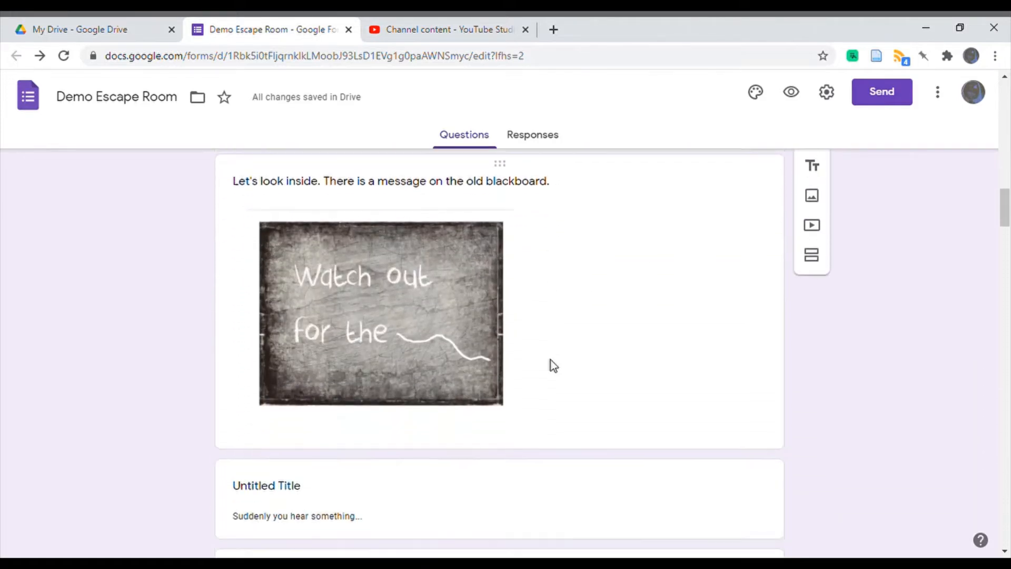
scroll(553, 365, down, 2)
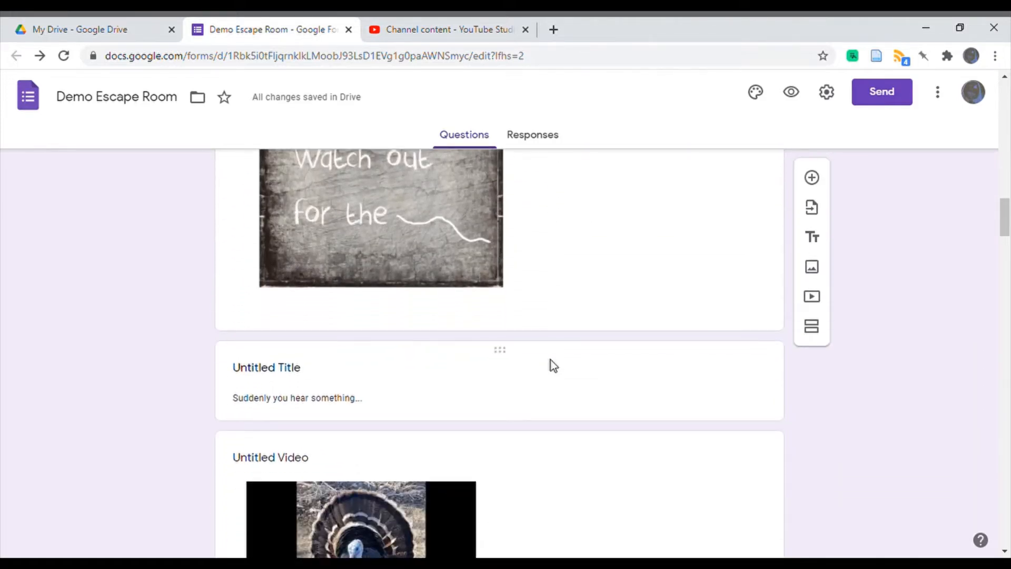
scroll(553, 365, down, 4)
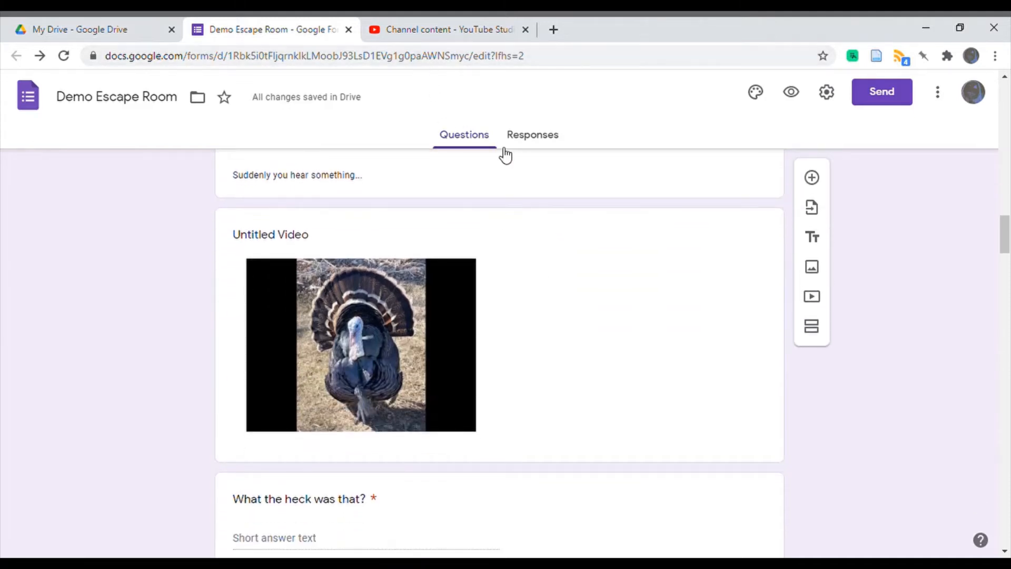
Switch to YouTube Studio to check the Turkey video's visibility in the channel uploads, and return to the Google Forms escape room.
click(457, 33)
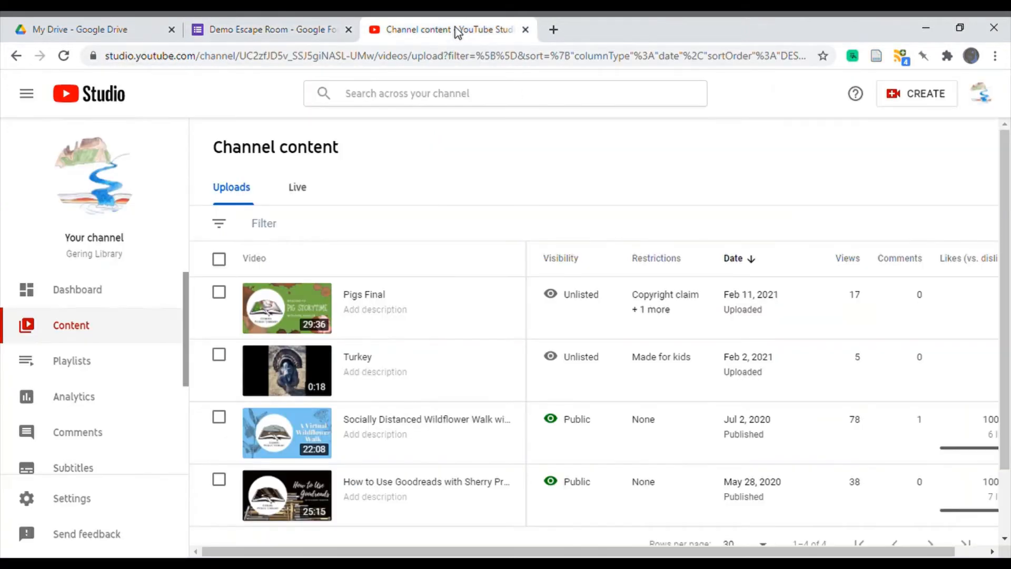
mouse_move(445, 355)
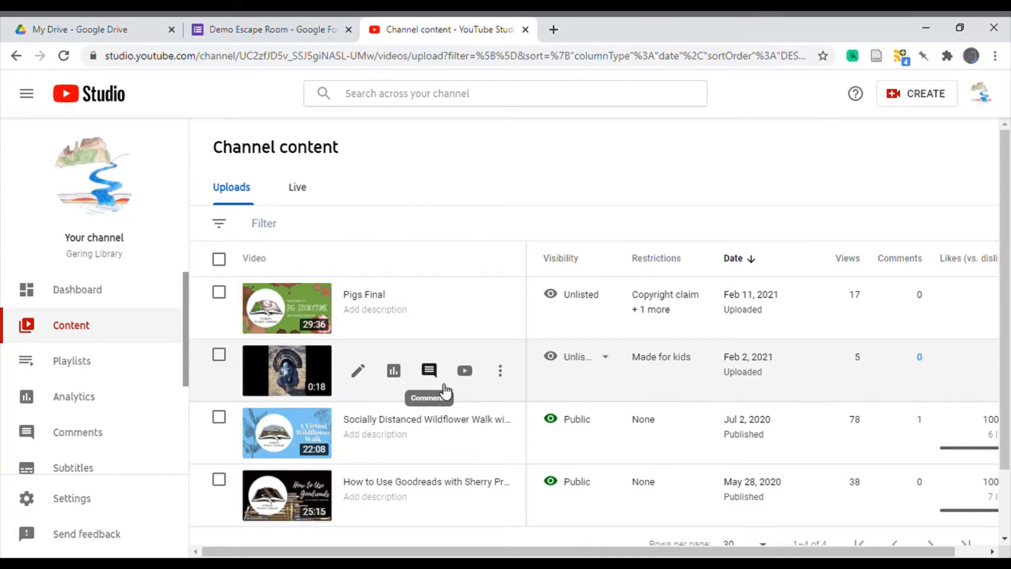
mouse_move(593, 371)
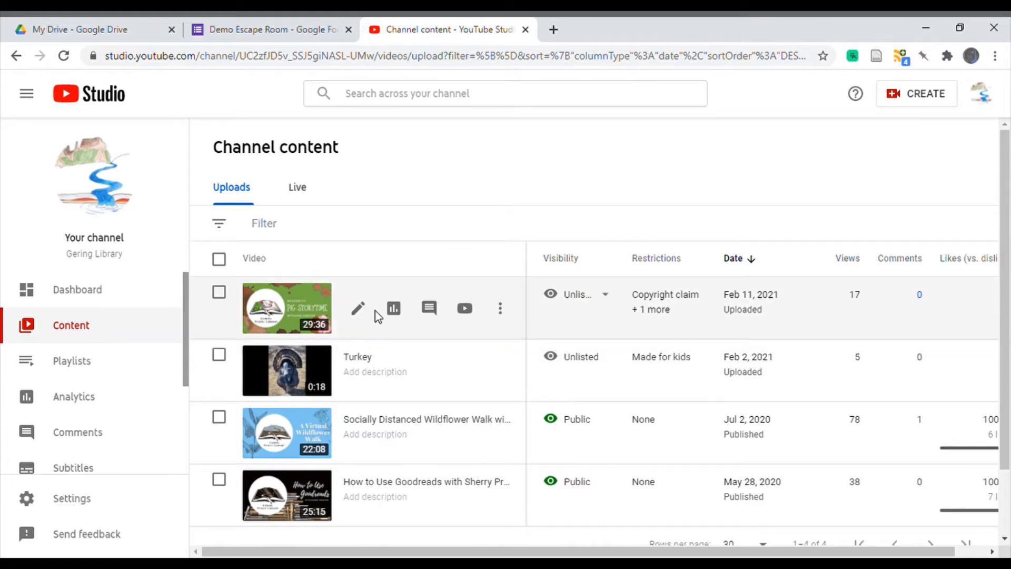
click(313, 37)
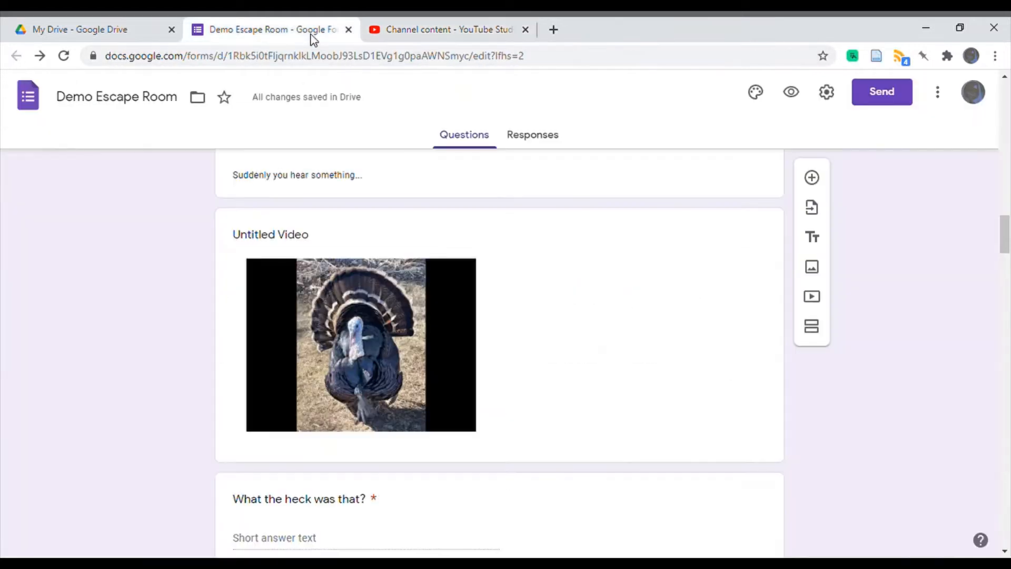
scroll(523, 393, down, 1)
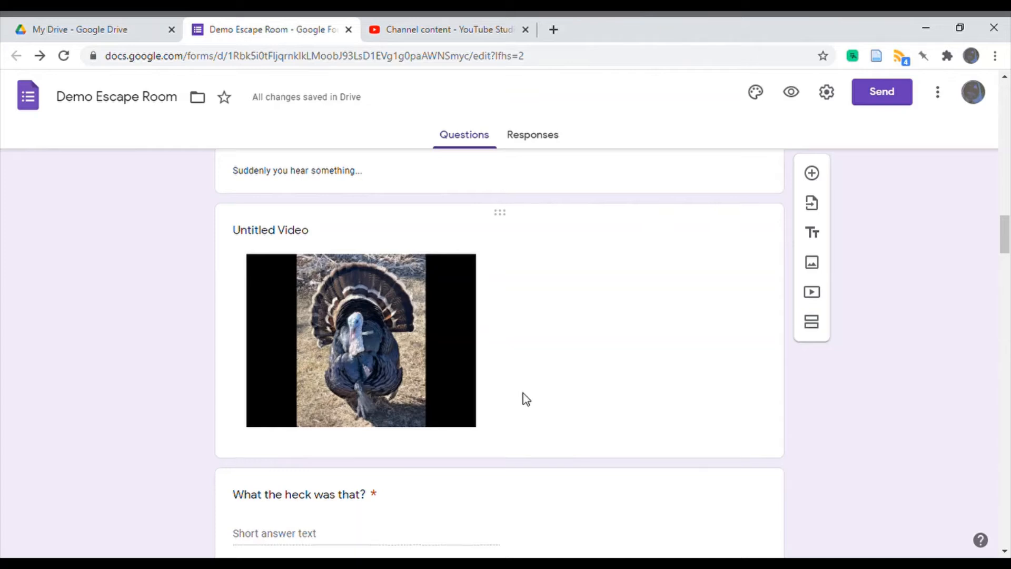
Inspect the response validation settings of the "What the heck was that?" question, including the available validation types.
scroll(526, 398, down, 4)
click(537, 300)
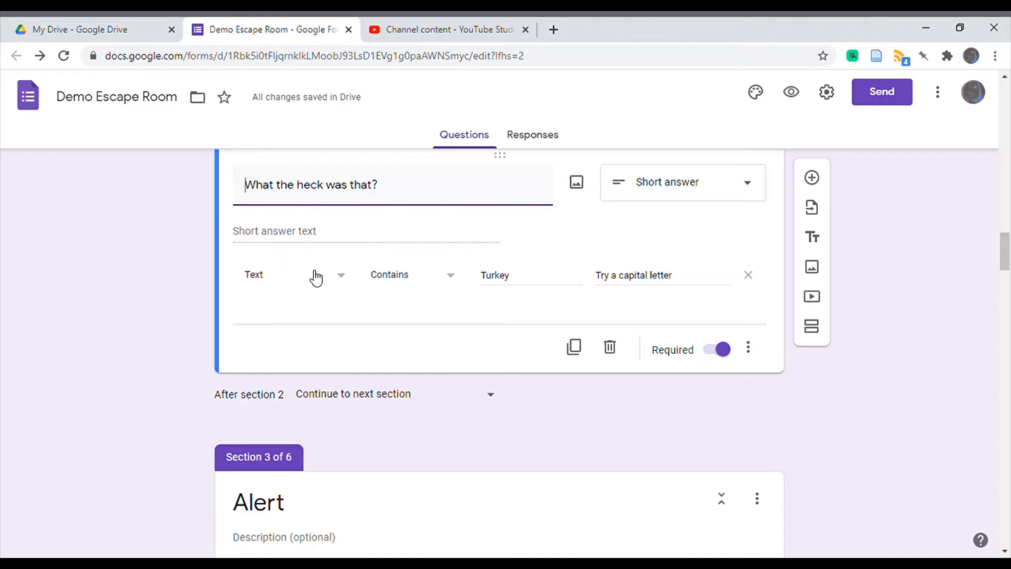
click(749, 348)
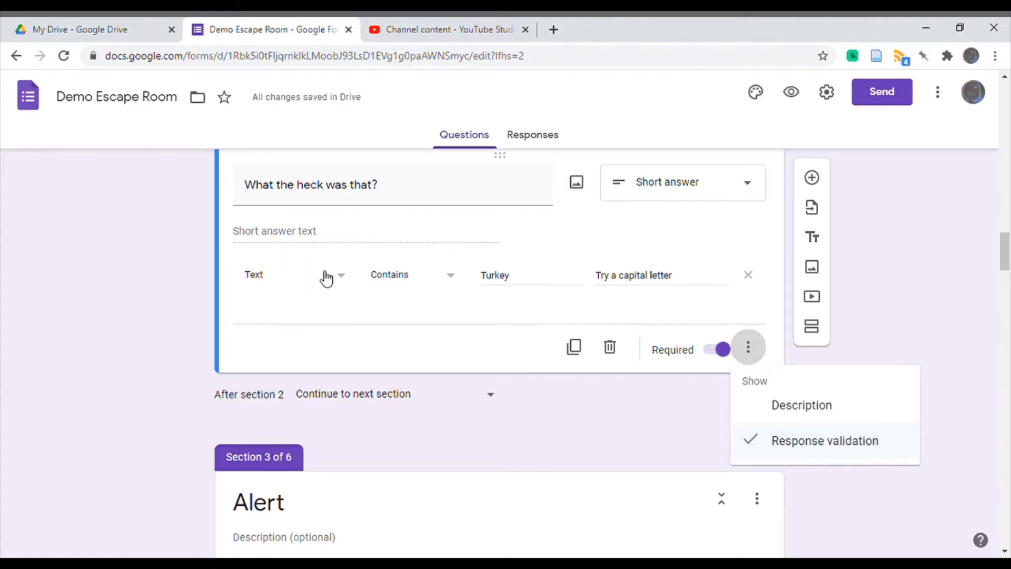
click(343, 283)
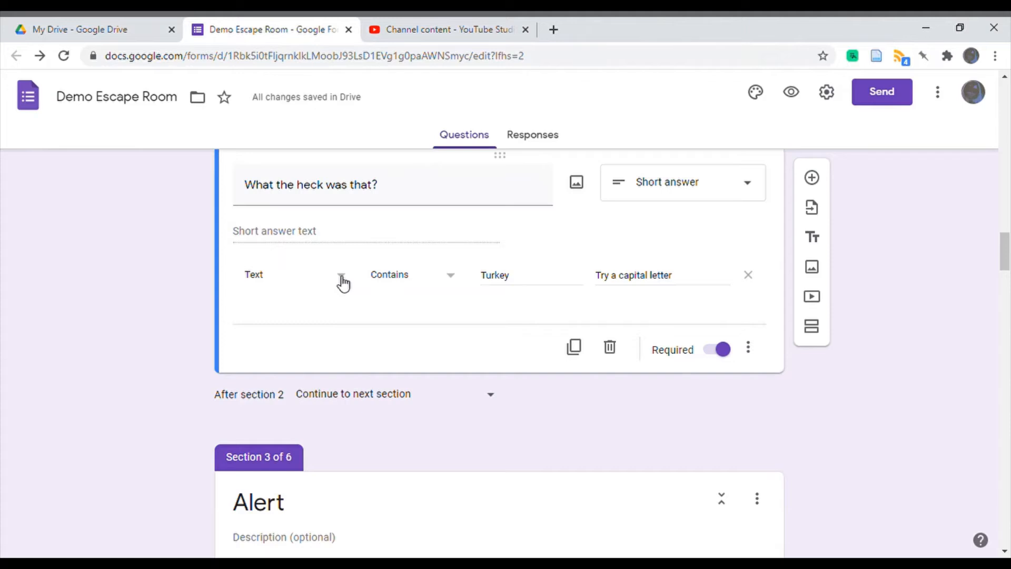
click(343, 283)
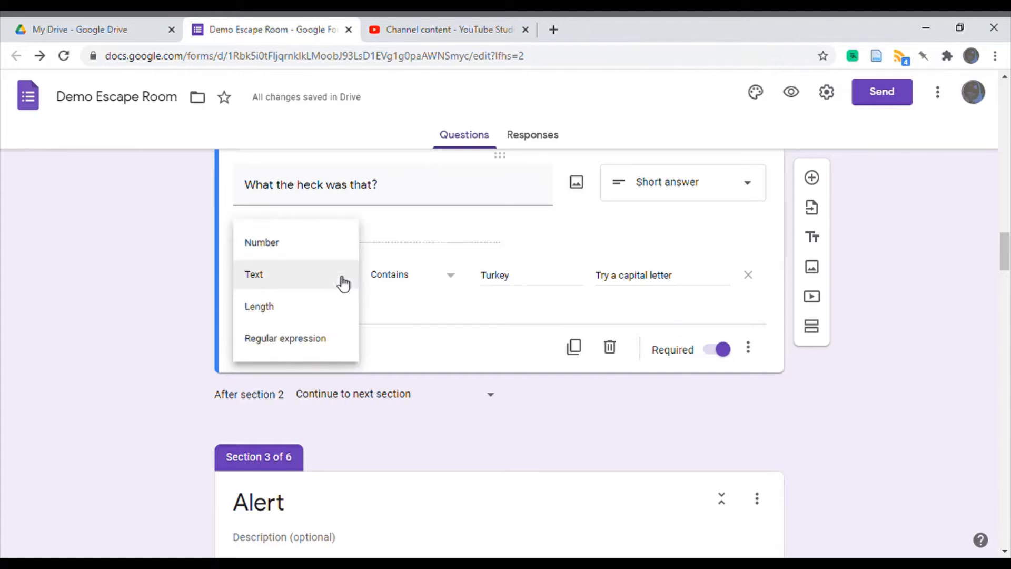
click(343, 283)
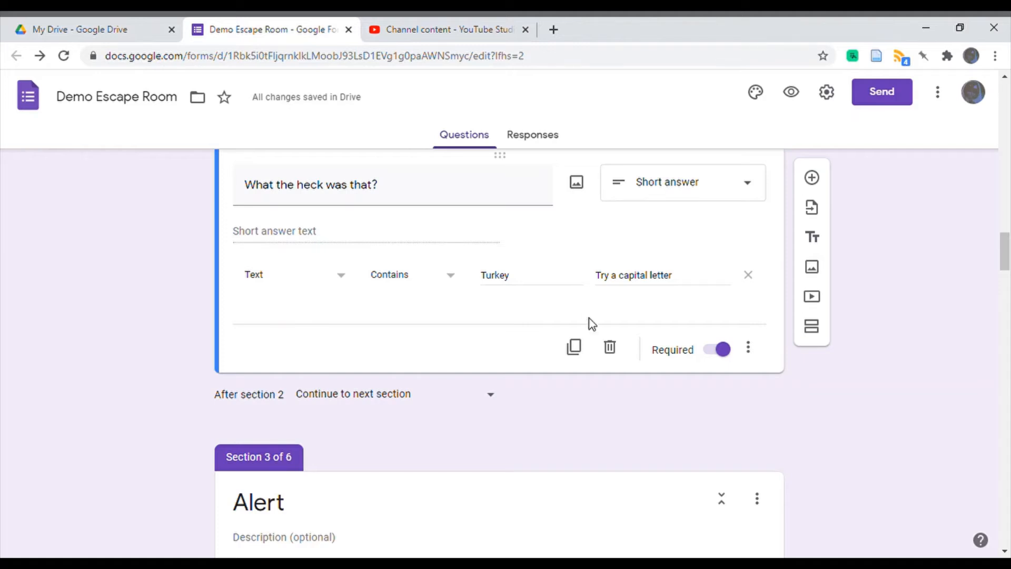
Collapse the Alert section so only its title and question heading show.
scroll(590, 318, down, 2)
scroll(581, 335, down, 1)
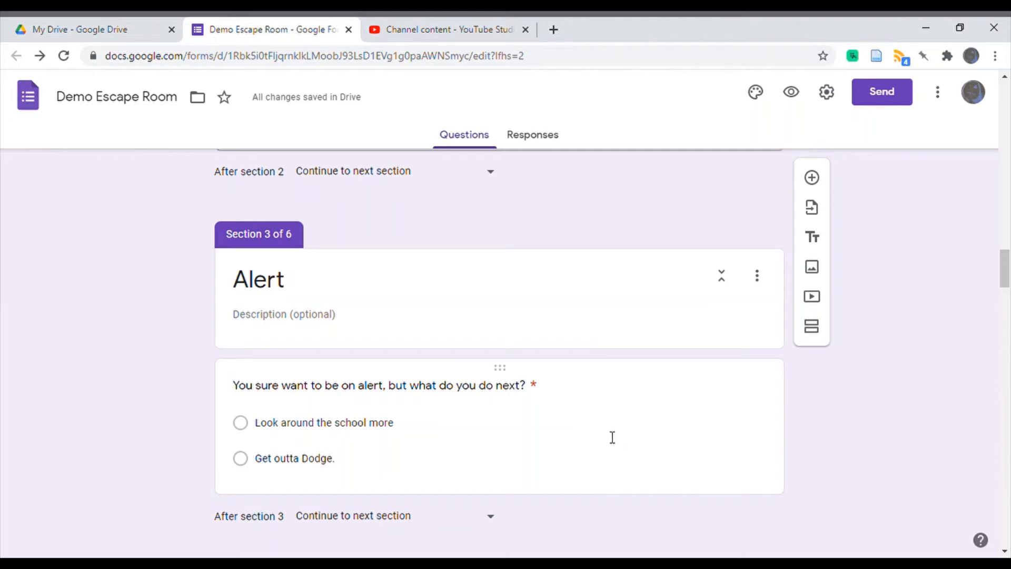
click(724, 289)
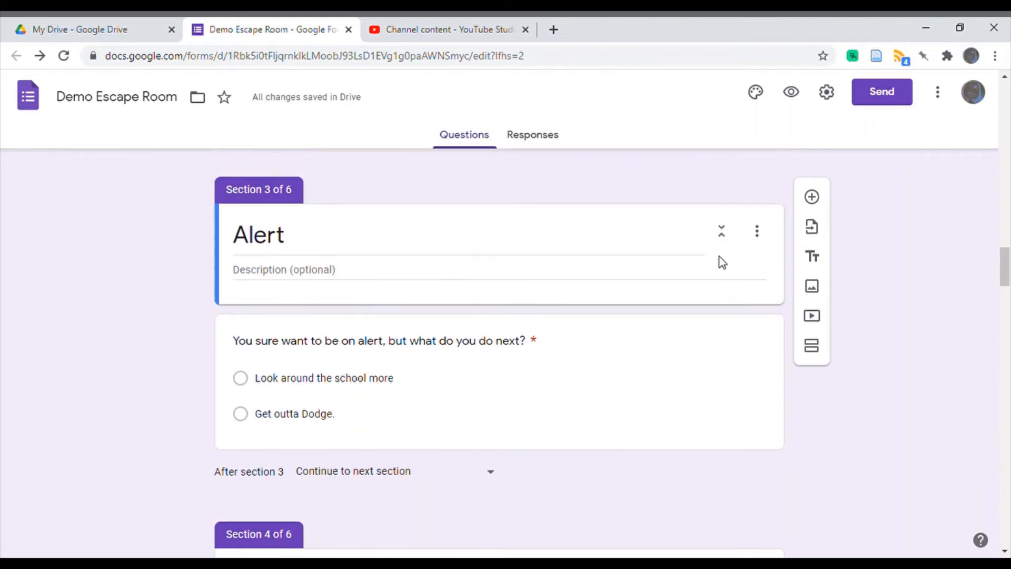
click(723, 231)
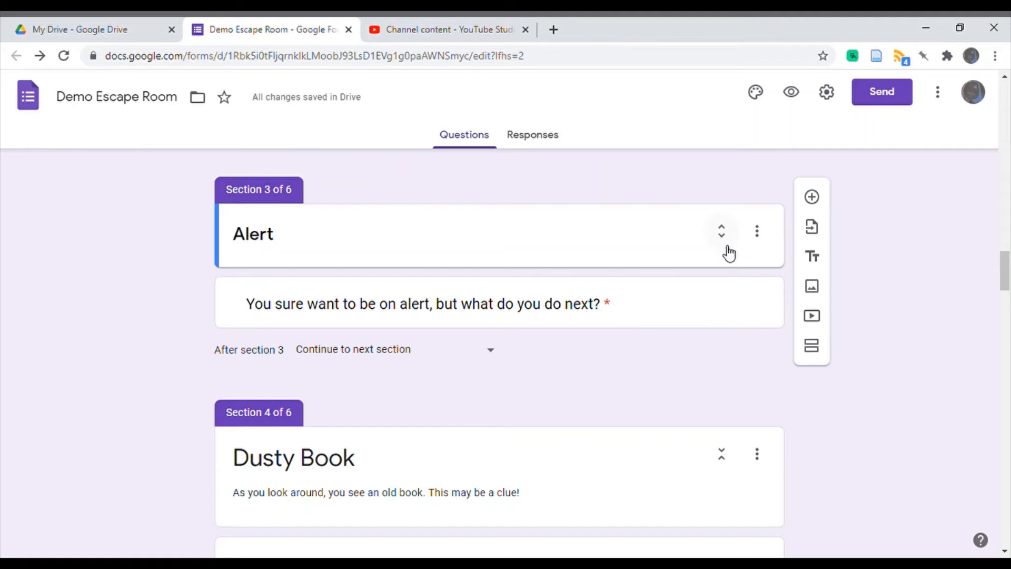
Reorder the sections so Alert is second, Dusty Book third and Deserted school fourth, and save the new order.
click(762, 235)
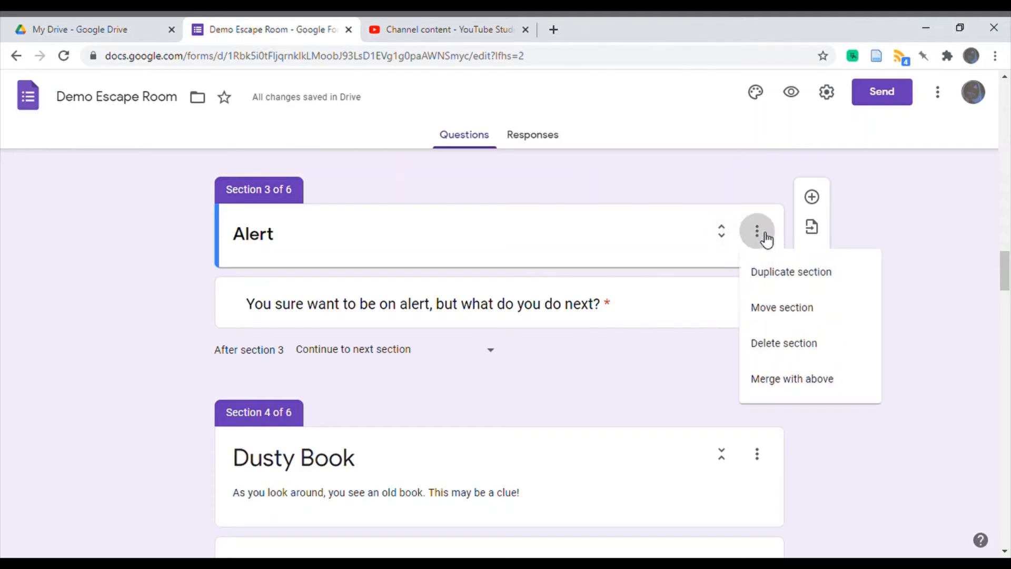
click(769, 312)
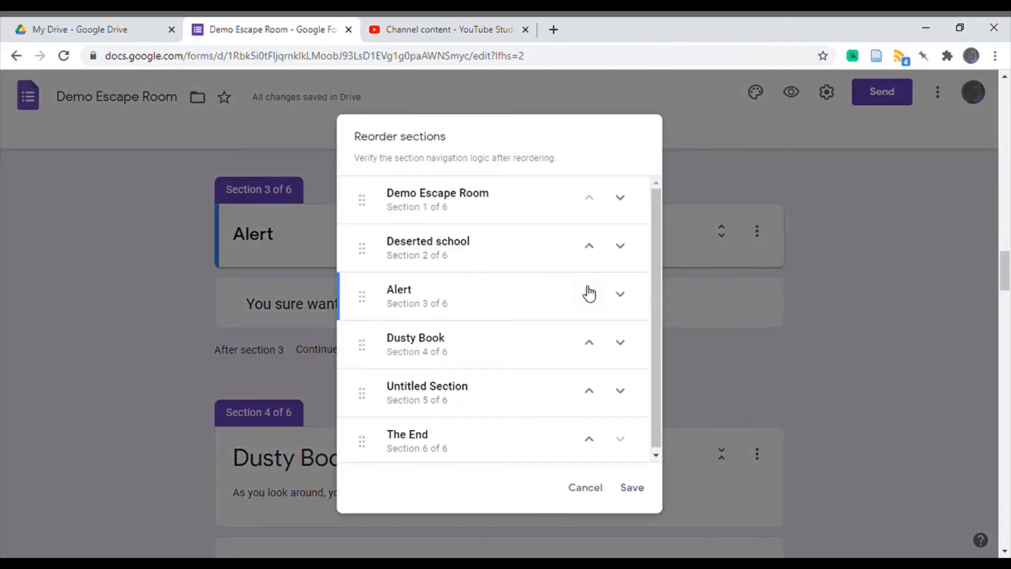
click(591, 296)
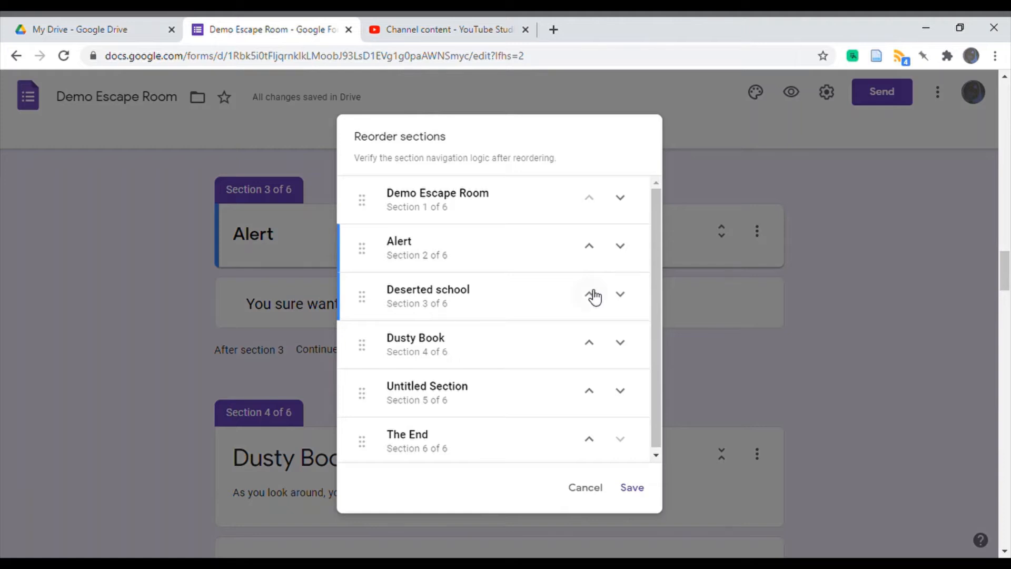
click(621, 295)
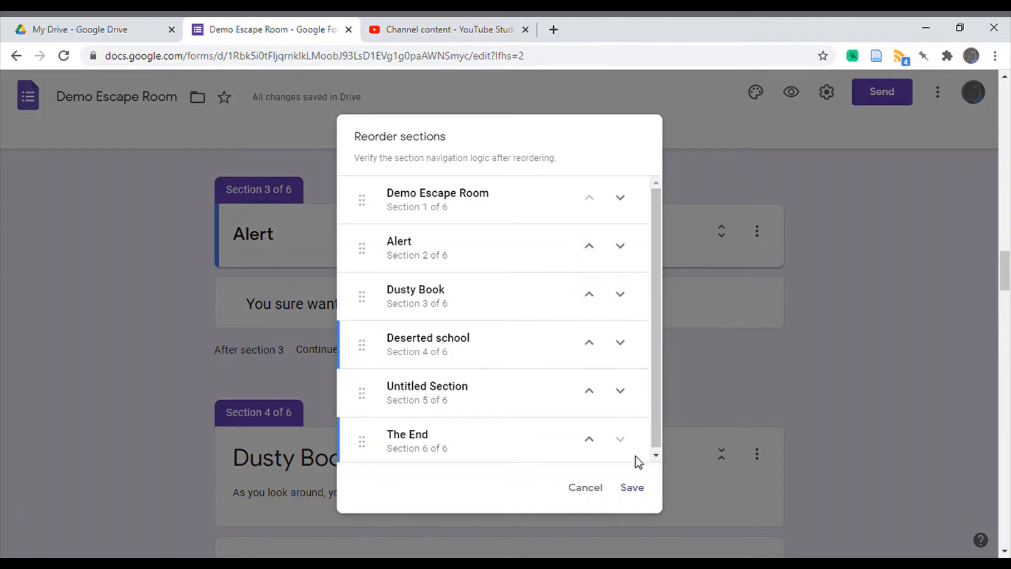
click(633, 488)
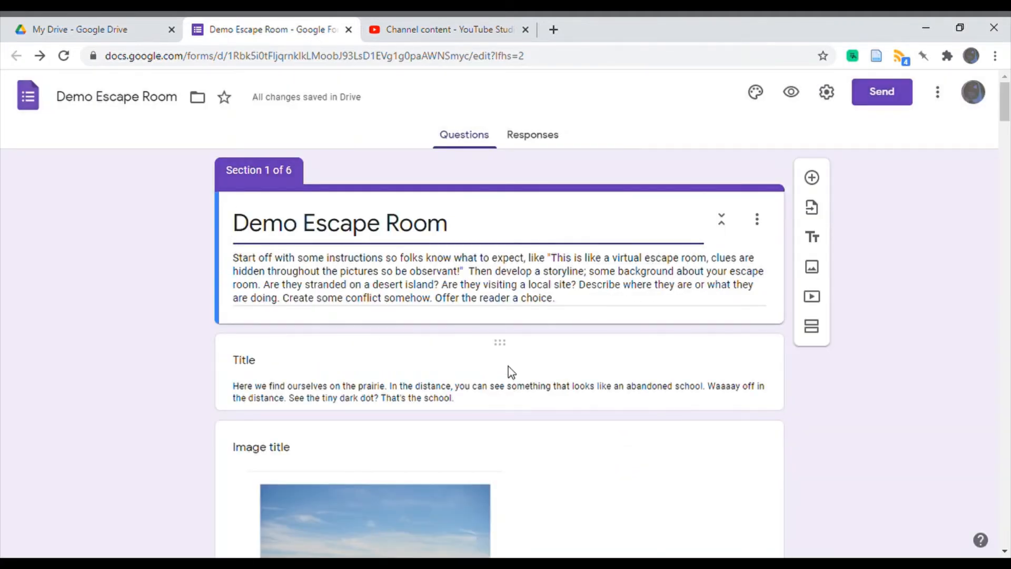
Check the new section order in the form and review the Dusty Book section's description, book image and "What do you want to do?" question.
scroll(507, 390, down, 5)
scroll(503, 394, down, 10)
scroll(503, 396, down, 10)
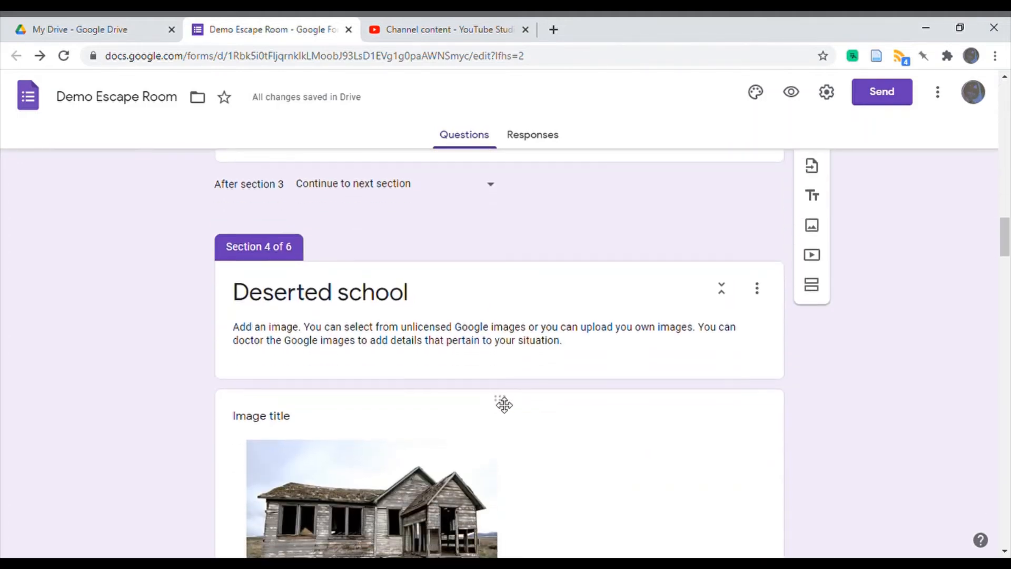
scroll(501, 402, up, 8)
scroll(500, 404, down, 8)
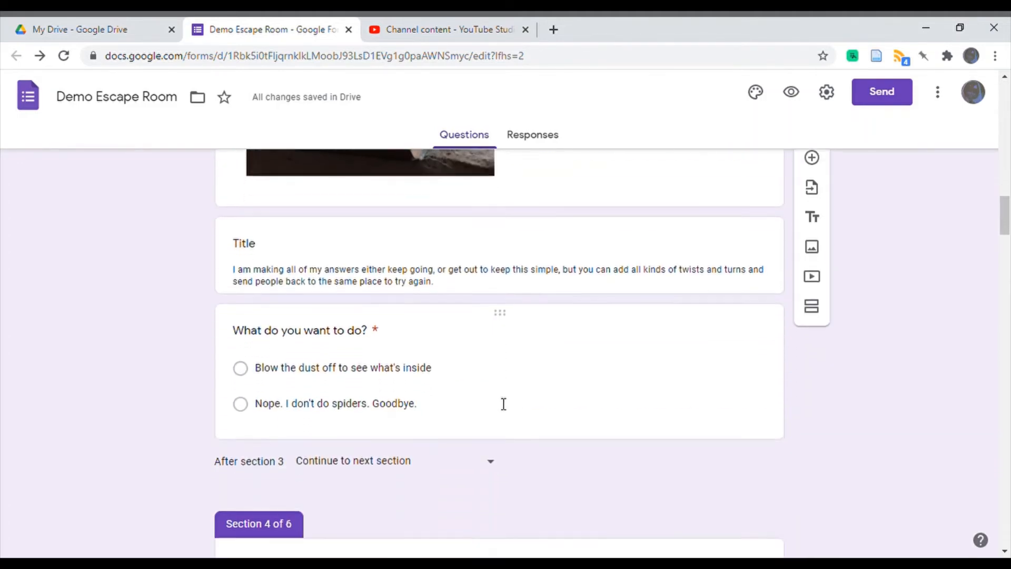
scroll(501, 405, up, 8)
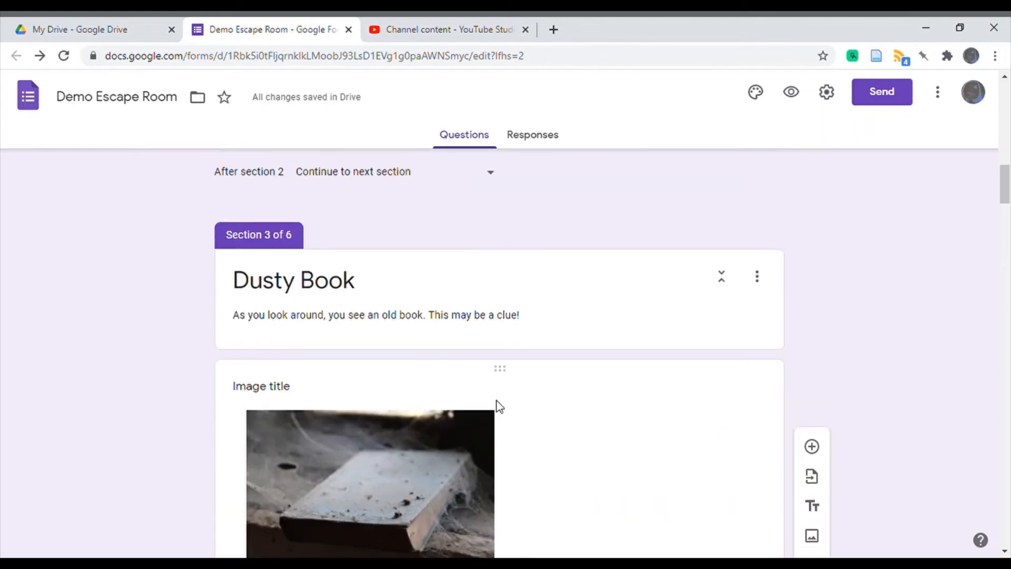
triple_click(400, 246)
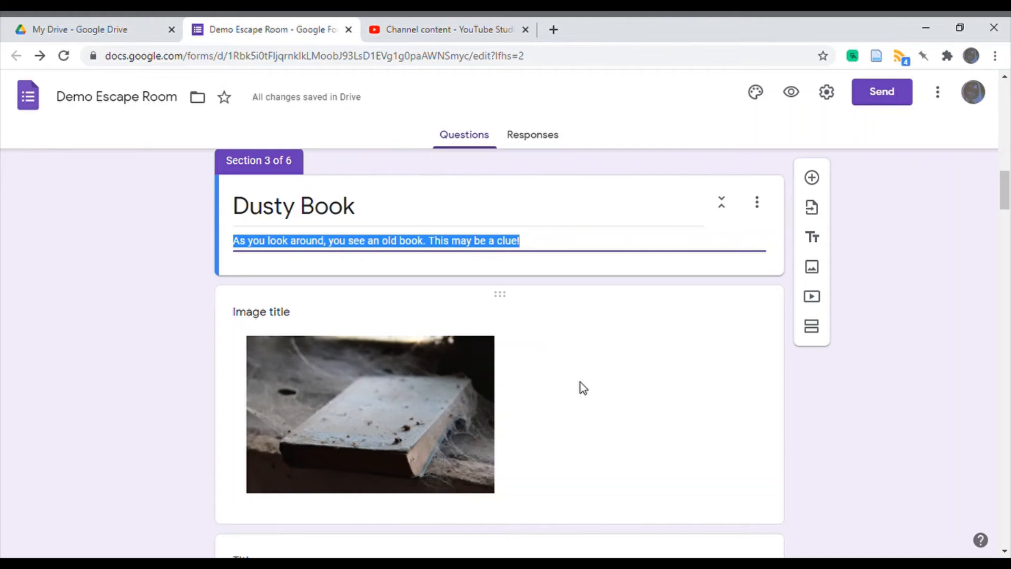
scroll(583, 388, down, 7)
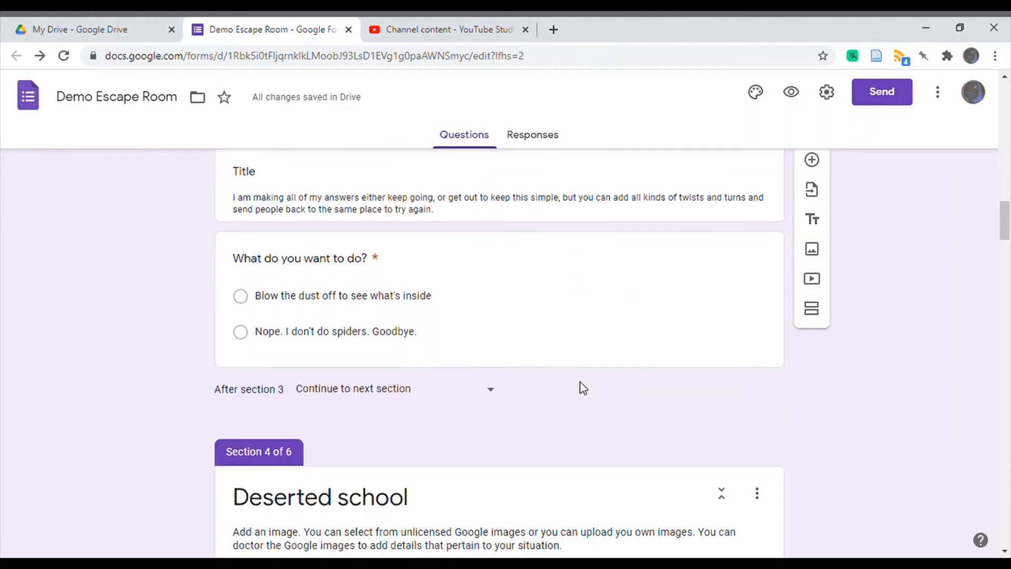
Examine the Untitled Section, including the edited airport image and the color-coded zoo escape room map.
scroll(583, 388, down, 14)
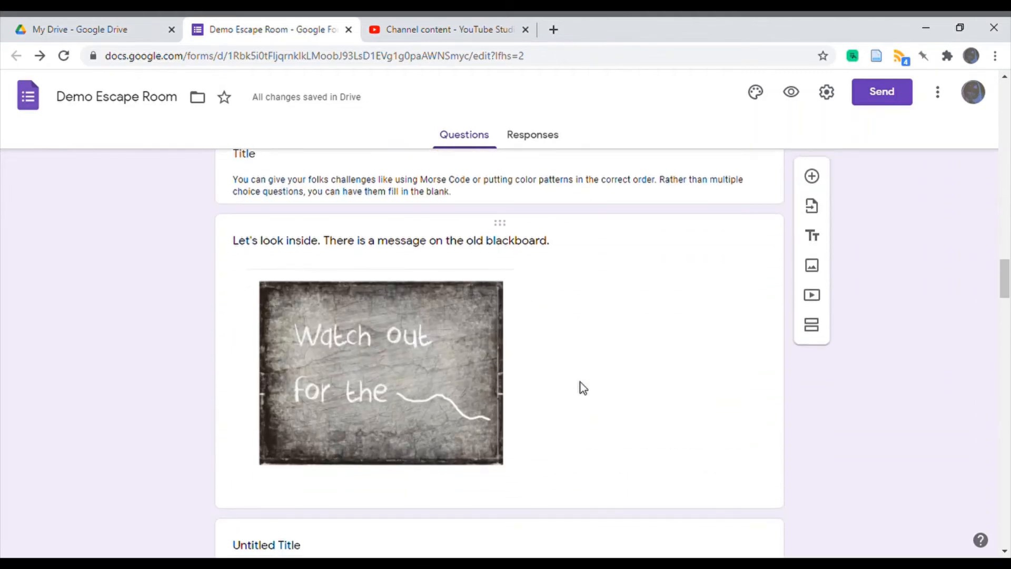
scroll(584, 389, down, 20)
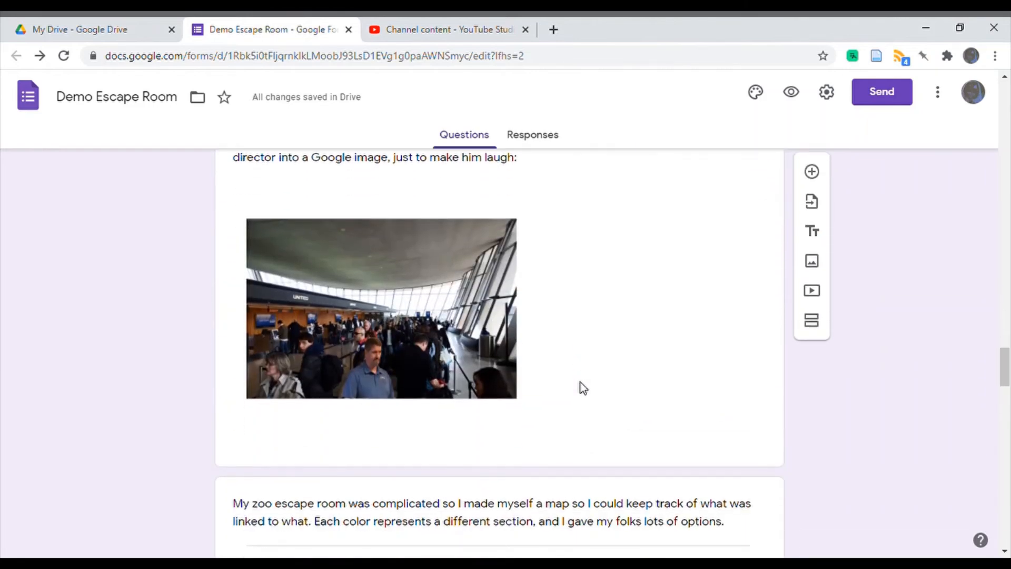
scroll(583, 388, up, 6)
scroll(583, 389, down, 3)
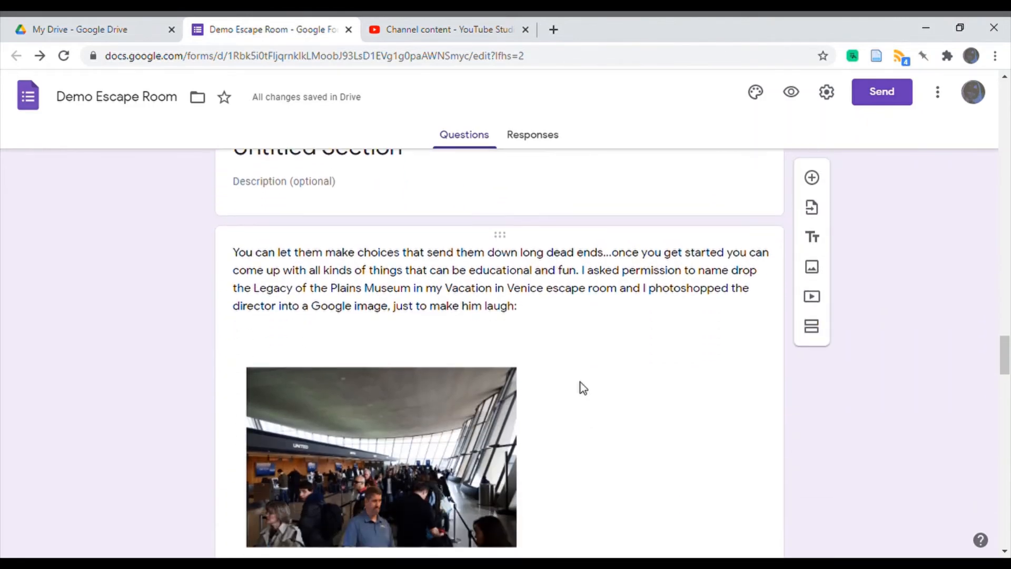
scroll(580, 383, down, 3)
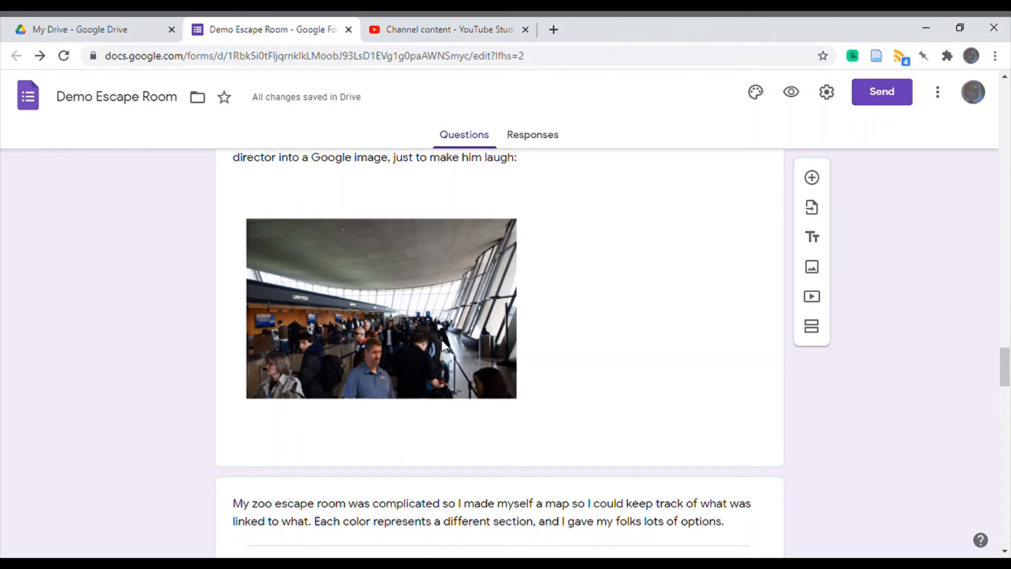
scroll(470, 342, down, 3)
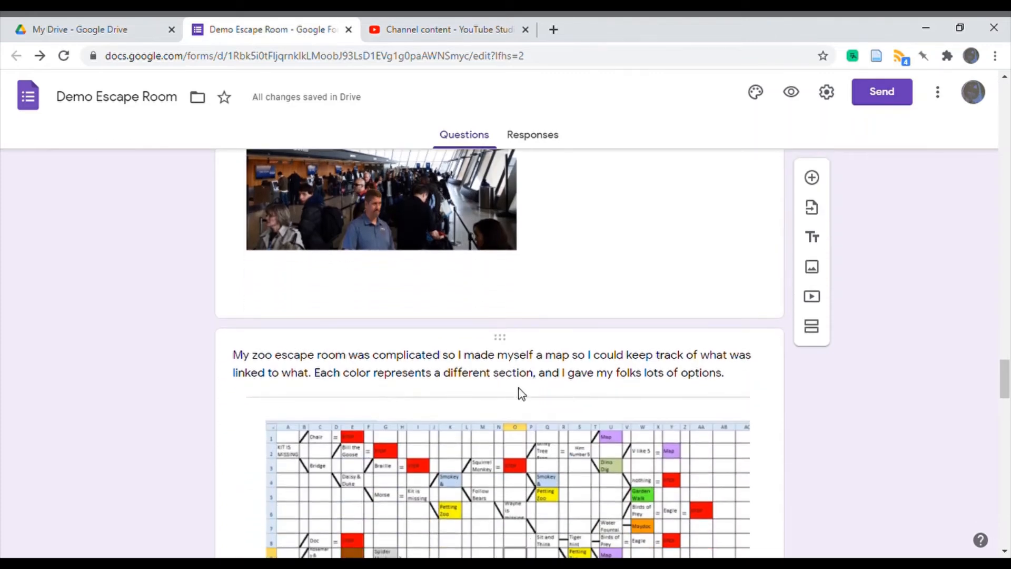
scroll(514, 405, down, 3)
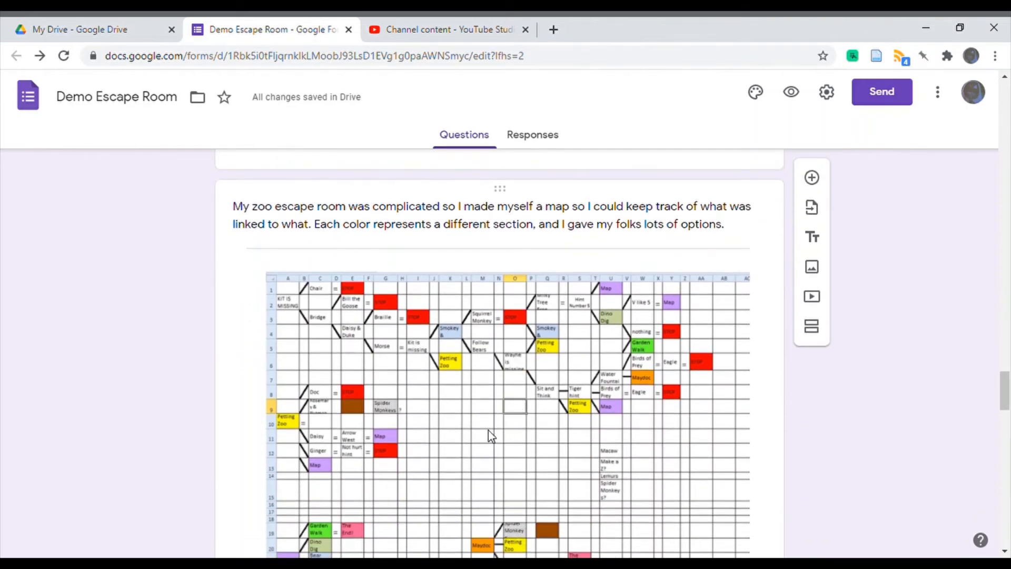
scroll(488, 430, down, 2)
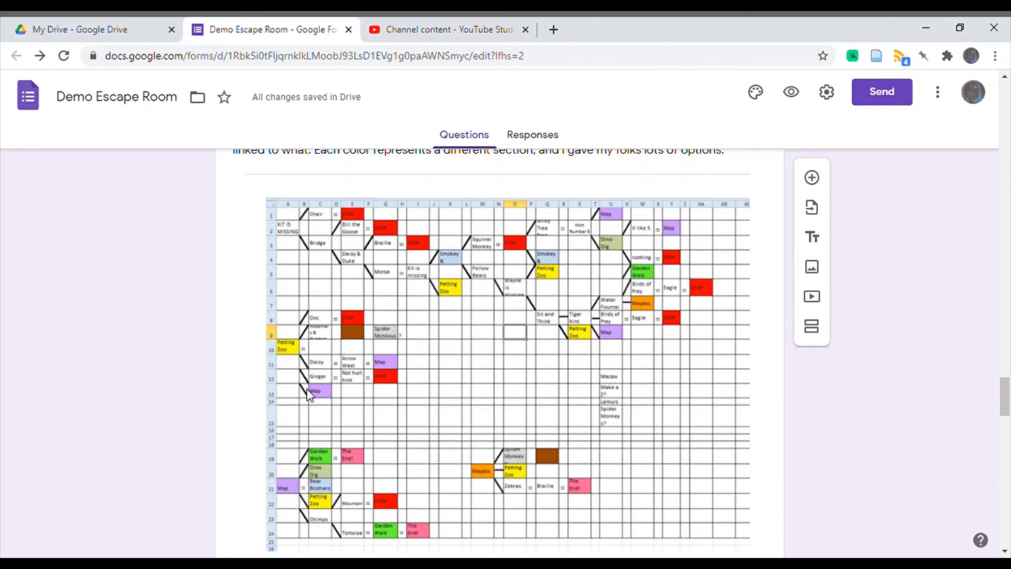
scroll(457, 365, down, 2)
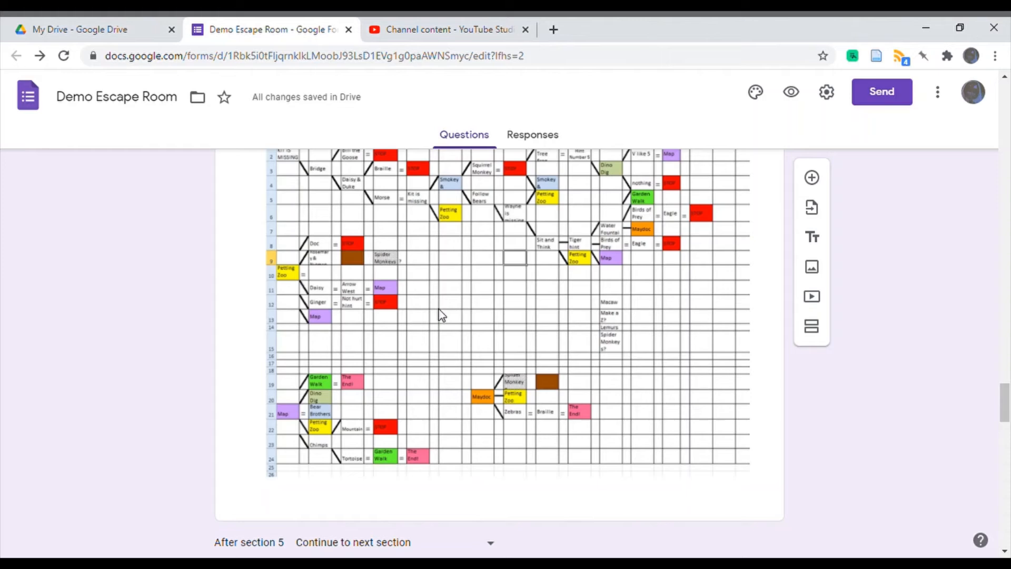
Review The End section and the following notes and screenshots on saving a form picture as a web page and retrieving it for editing.
scroll(441, 314, down, 10)
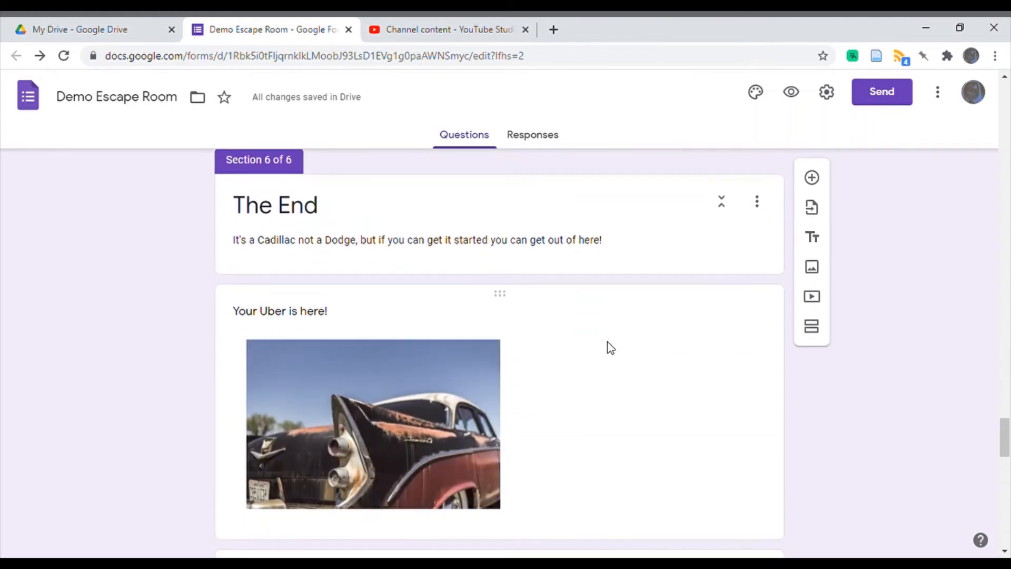
scroll(606, 345, down, 6)
scroll(606, 348, down, 2)
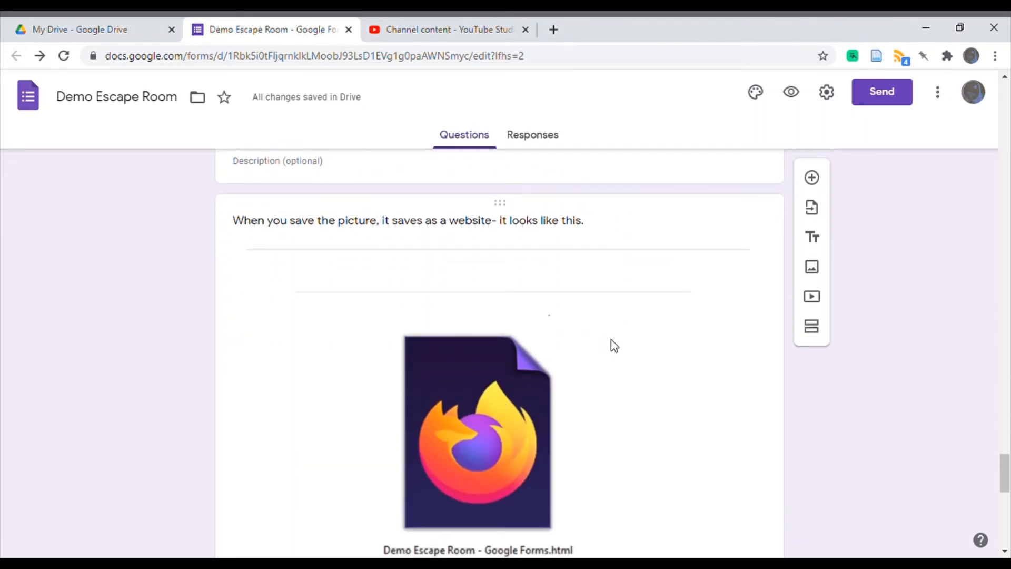
scroll(611, 342, down, 1)
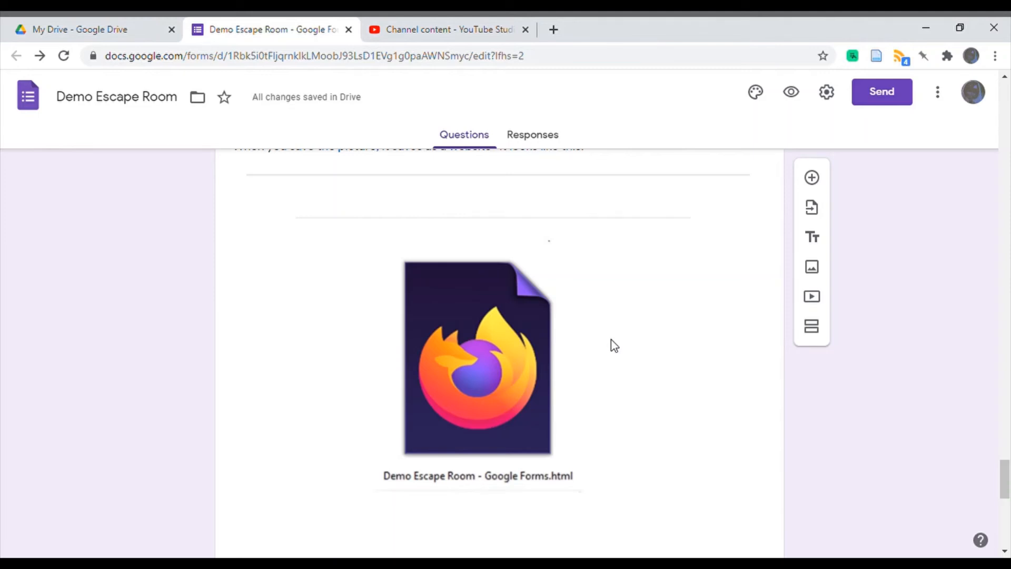
scroll(611, 343, up, 1)
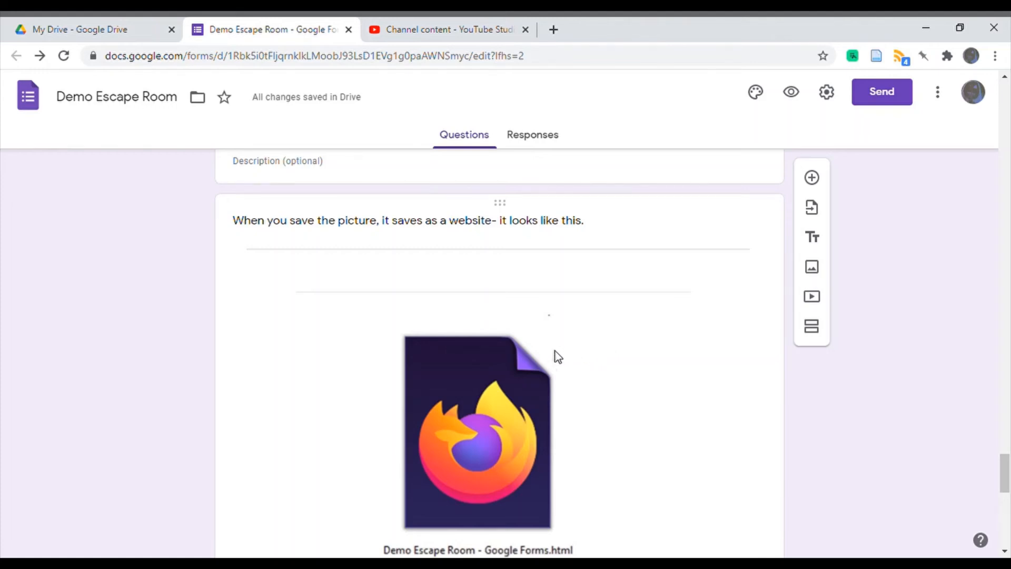
scroll(571, 366, down, 1)
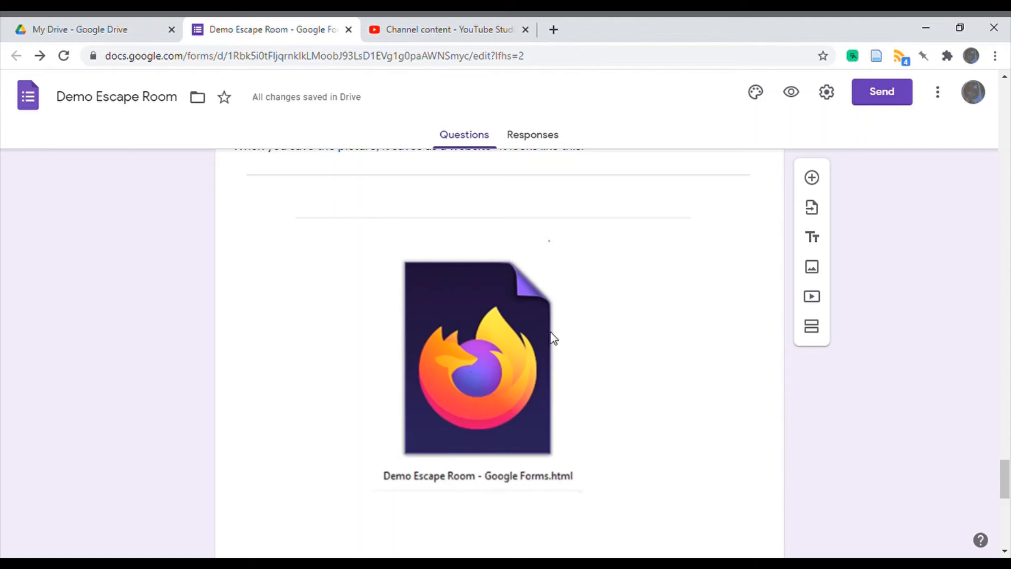
scroll(487, 361, down, 3)
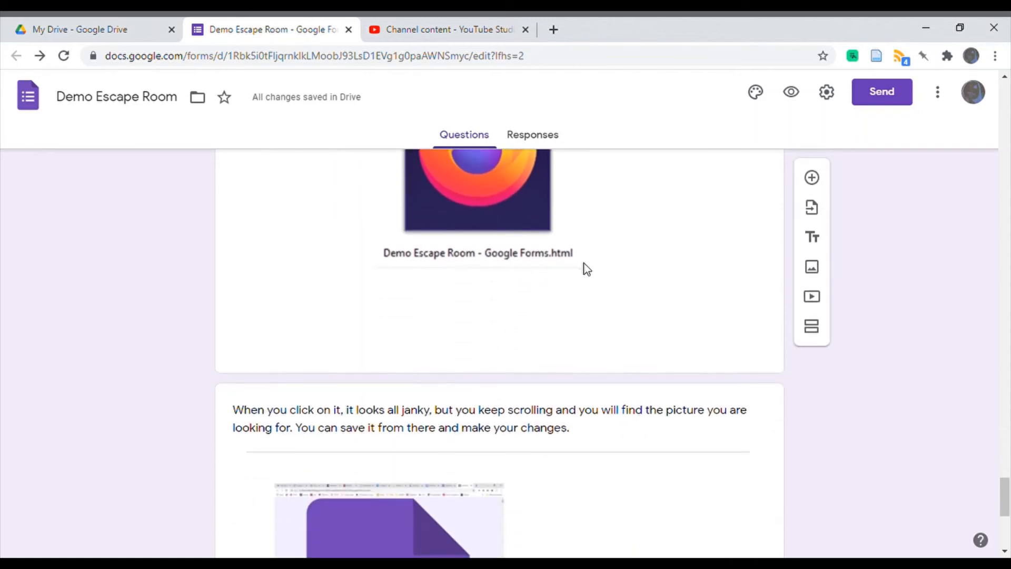
scroll(587, 269, up, 1)
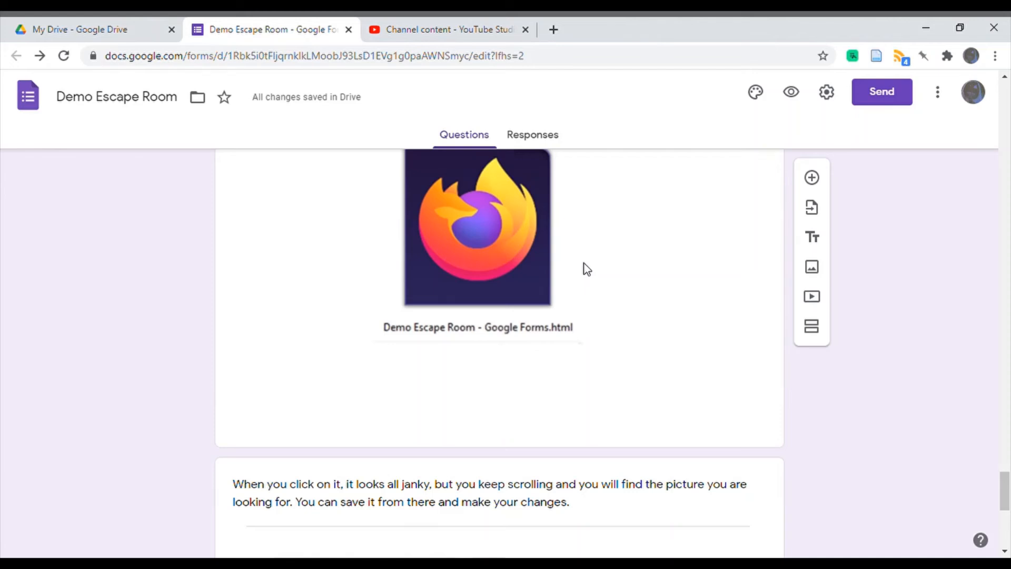
scroll(587, 269, down, 3)
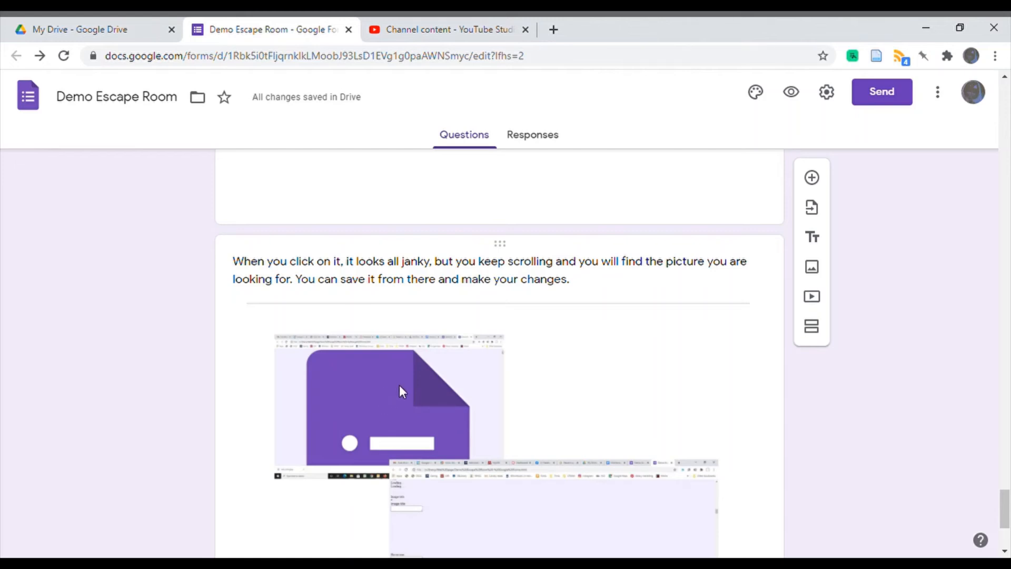
scroll(402, 391, down, 1)
scroll(490, 466, down, 1)
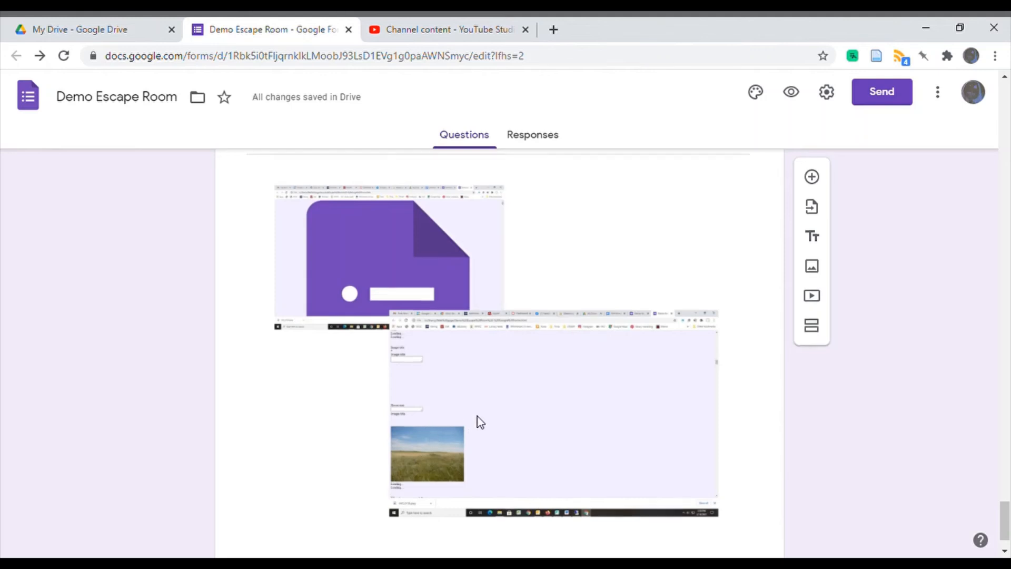
Set the form's header image to the multicolored yarn picture from the Work and School themes.
scroll(478, 421, down, 2)
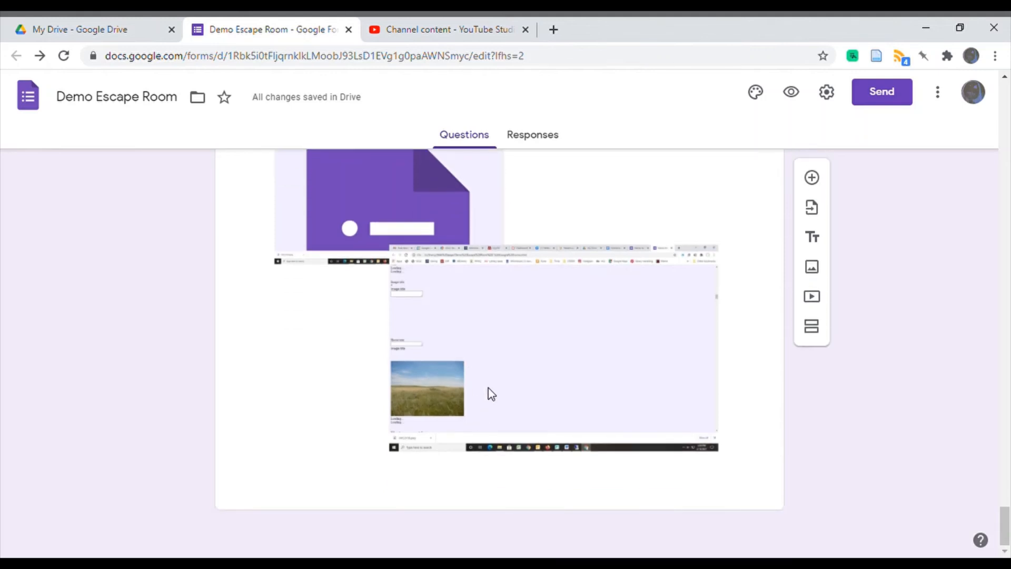
scroll(490, 394, up, 1)
scroll(569, 340, up, 1)
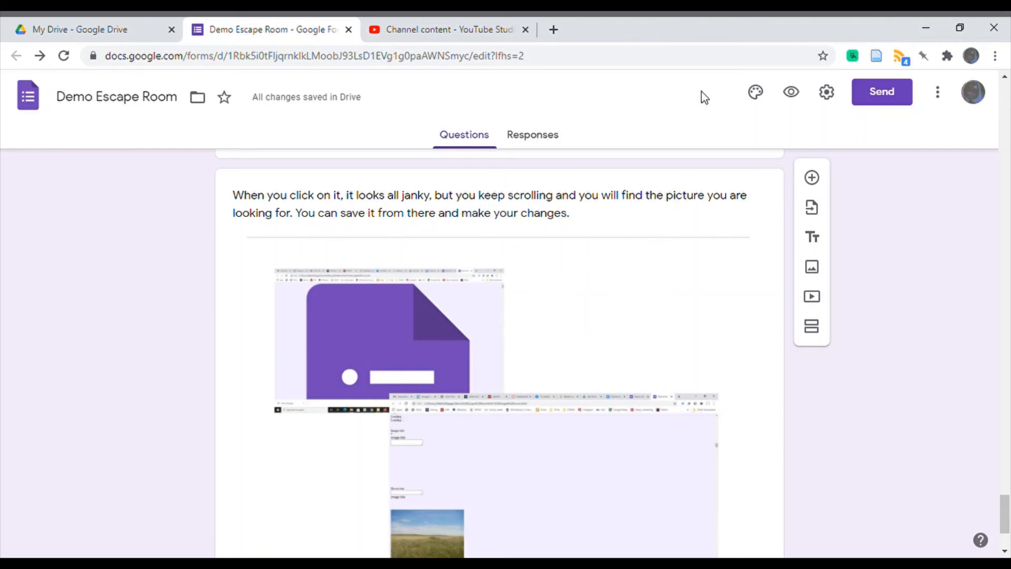
click(756, 94)
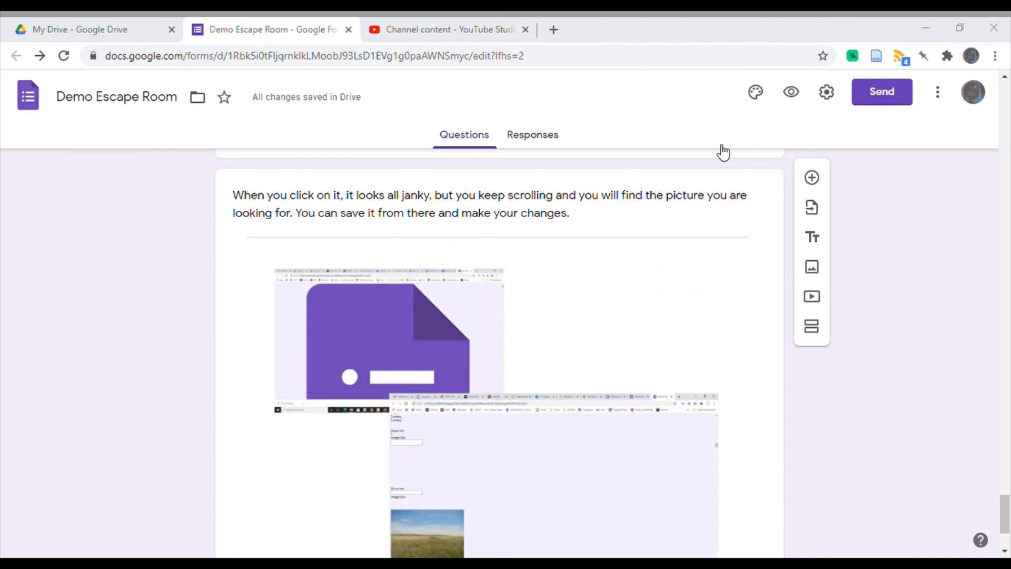
click(757, 94)
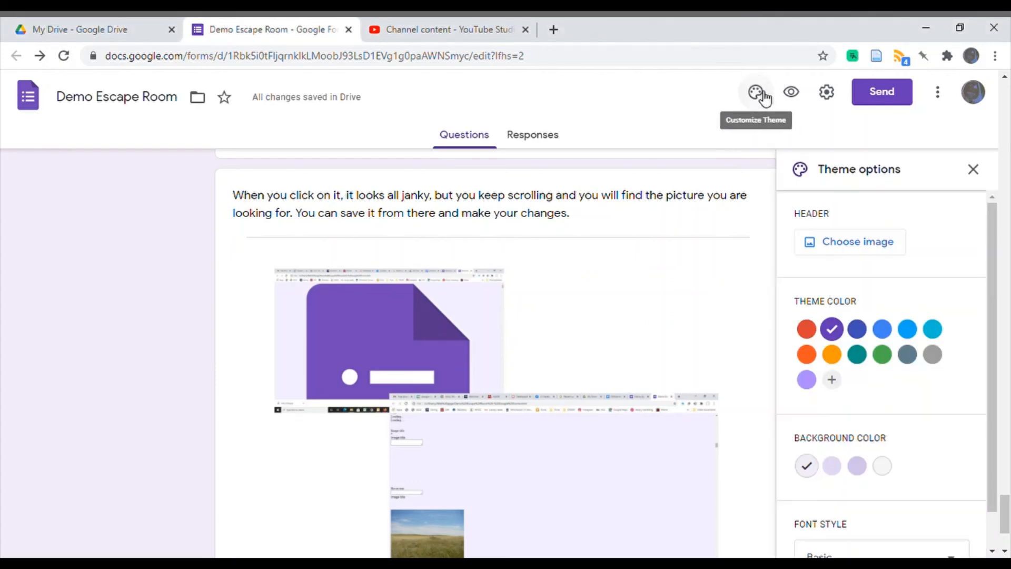
click(849, 242)
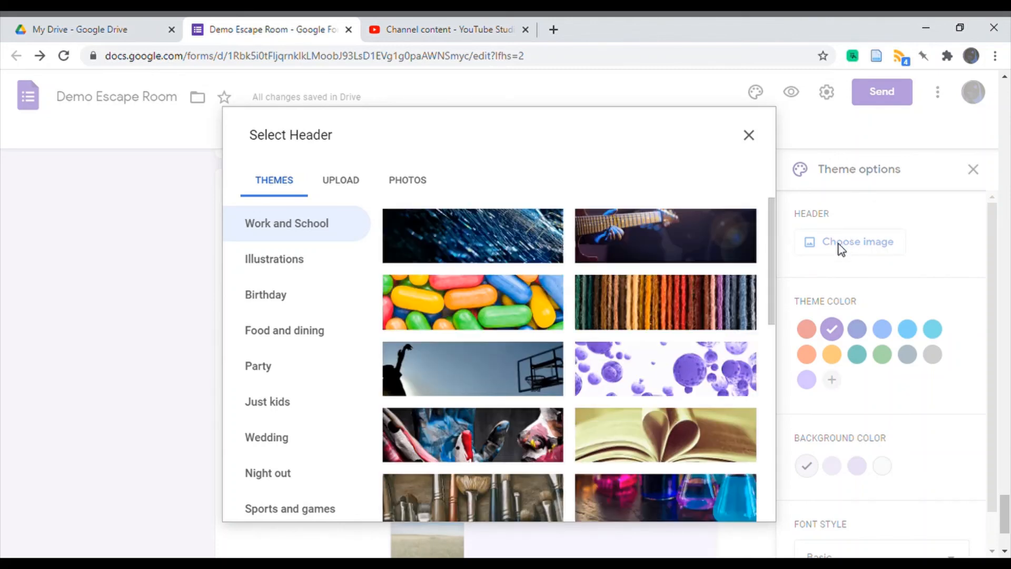
click(699, 302)
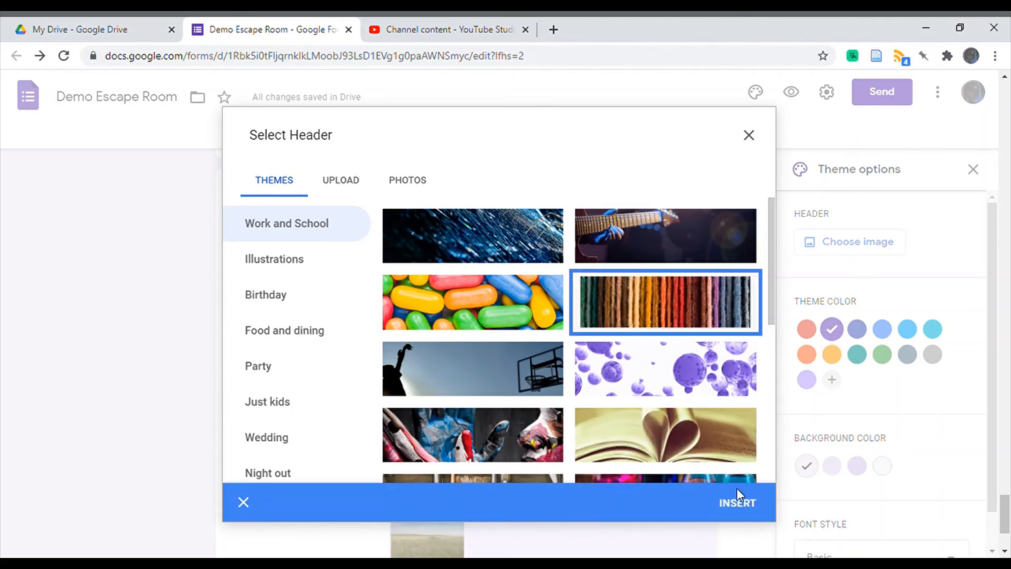
click(747, 502)
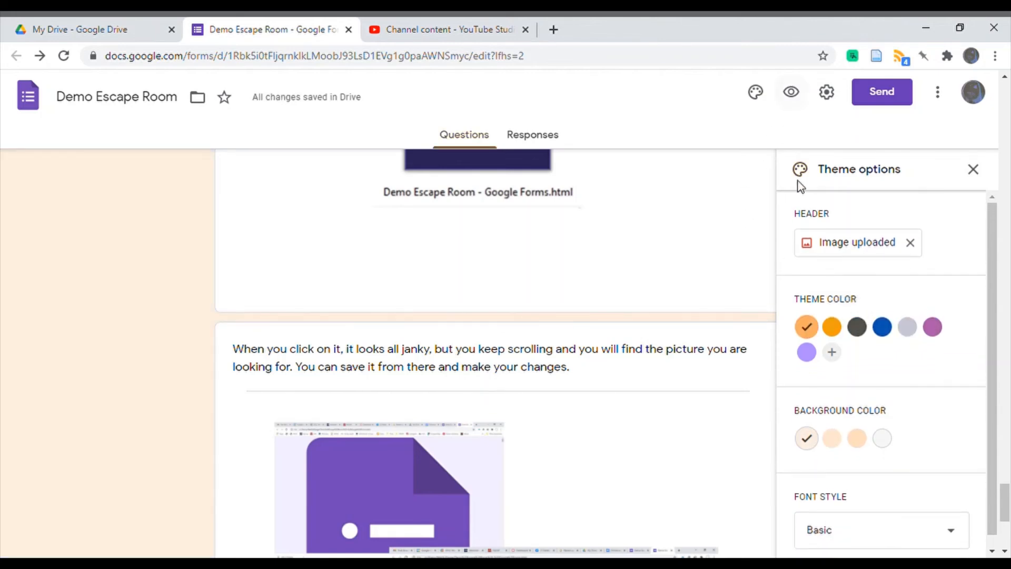
Preview the form, answer "What do you want to do?" with "Explore the school", and continue to the next section.
click(793, 98)
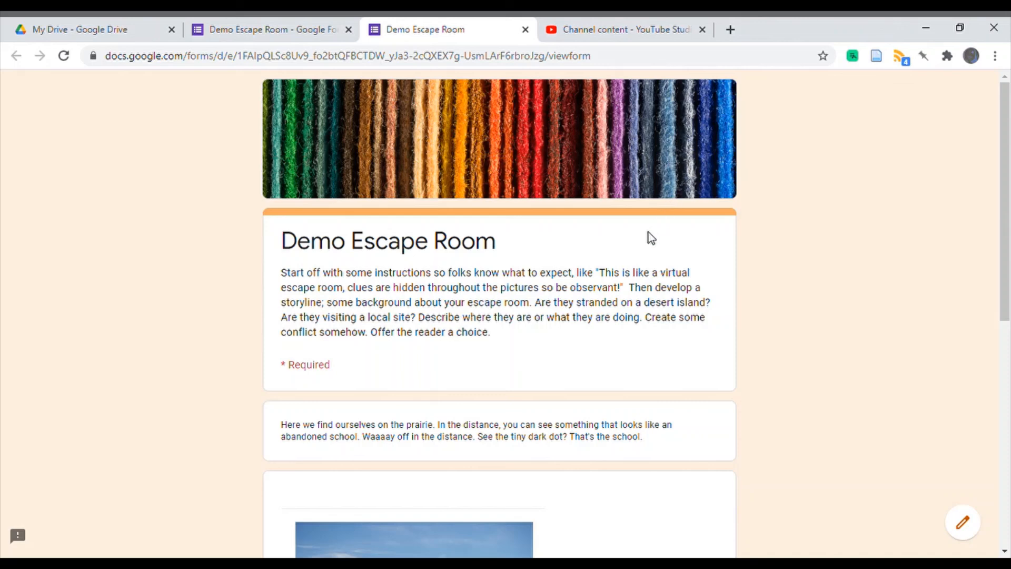
scroll(646, 275, down, 4)
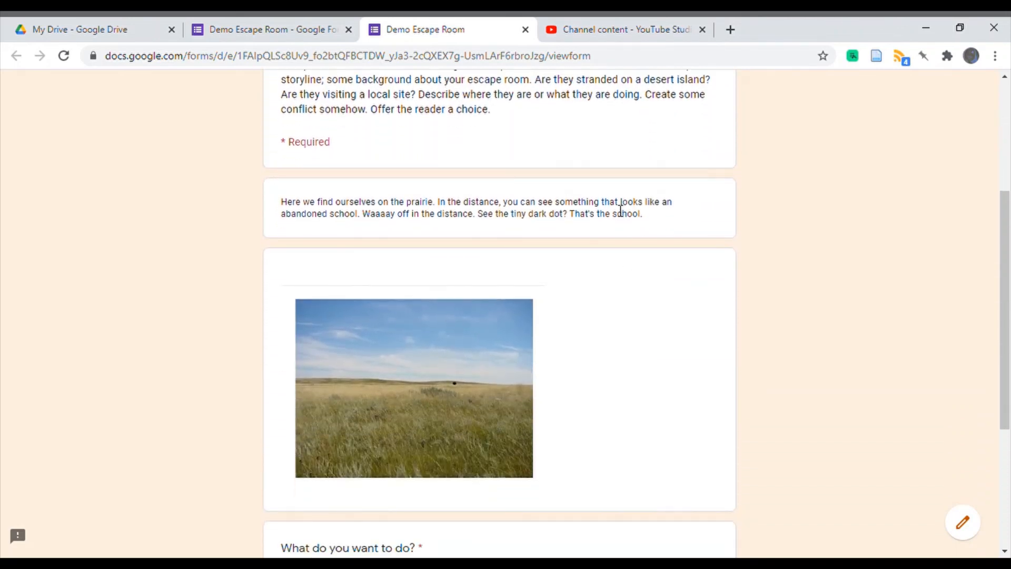
scroll(604, 323, down, 3)
scroll(606, 327, down, 2)
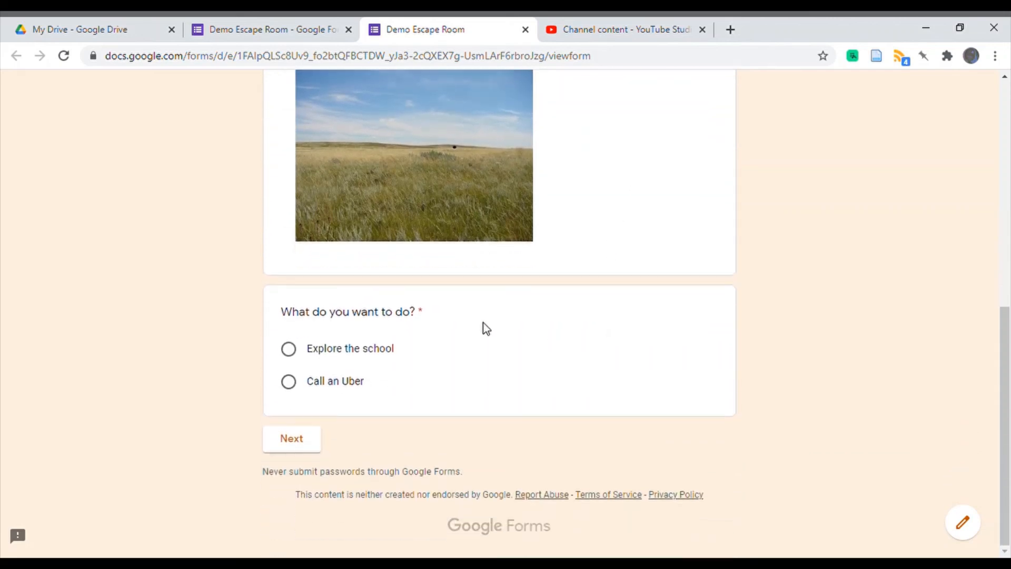
click(381, 352)
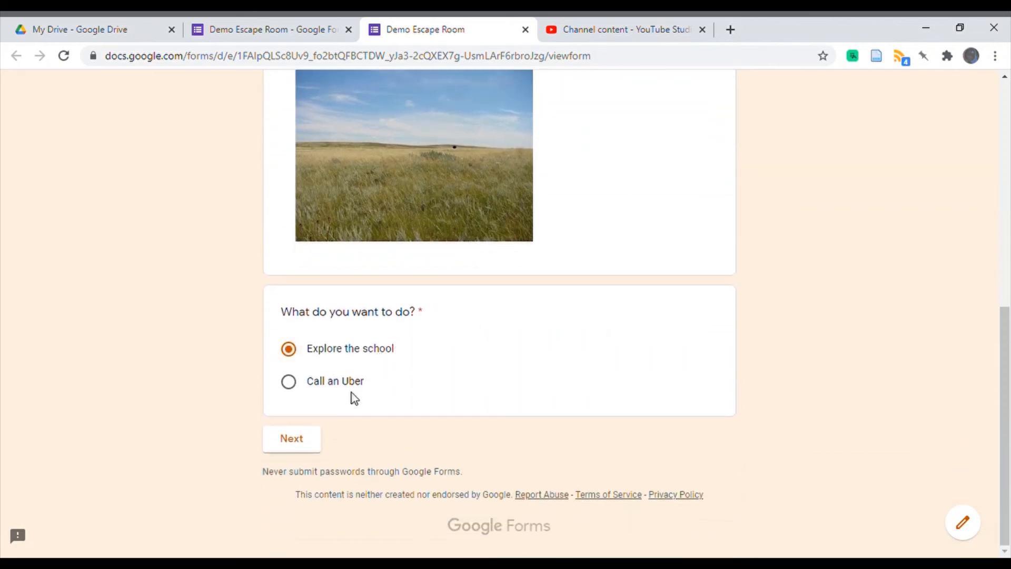
click(308, 446)
Look through the school section in the preview and play its Turkey video.
scroll(601, 287, down, 10)
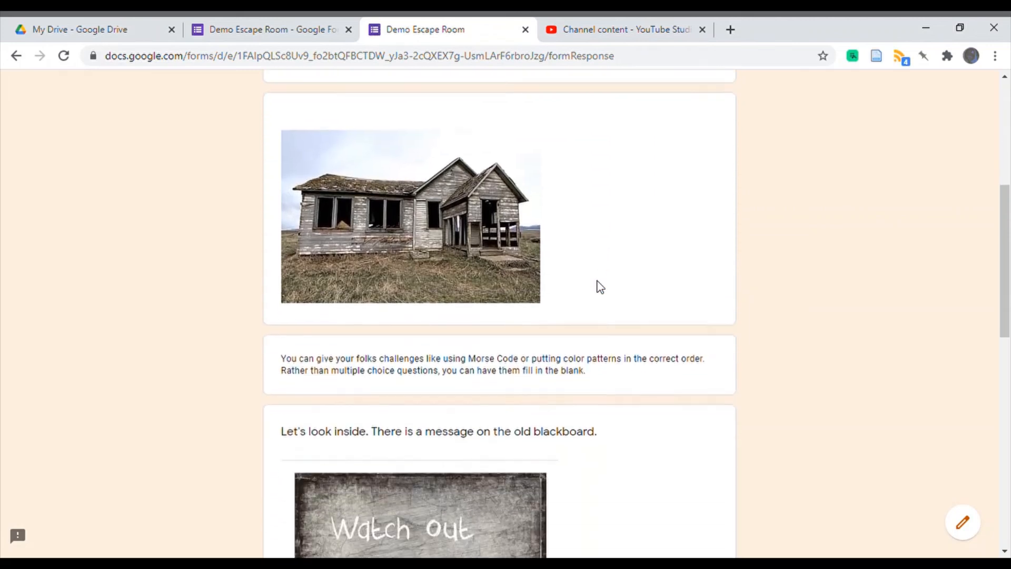
scroll(600, 287, down, 4)
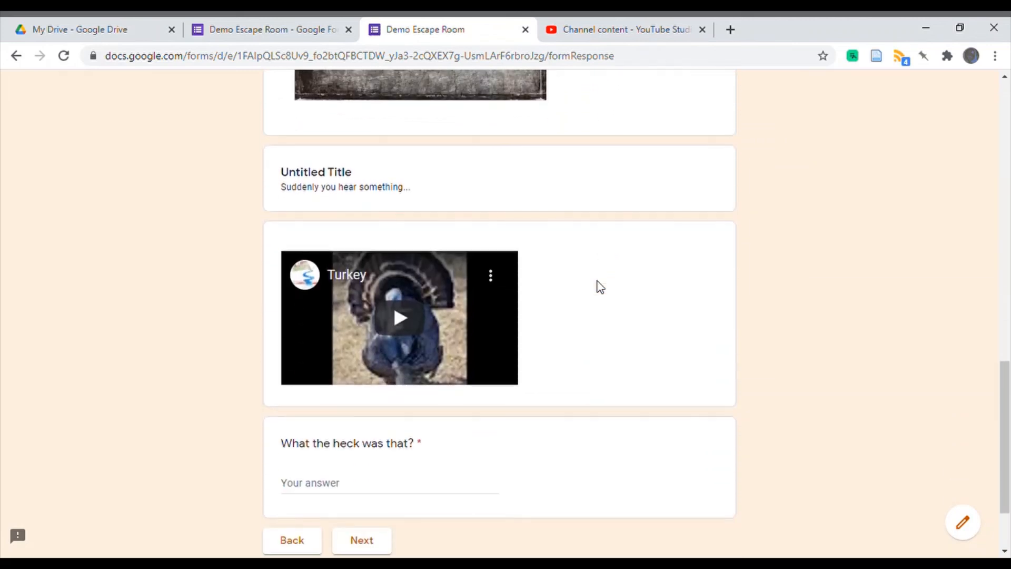
click(413, 327)
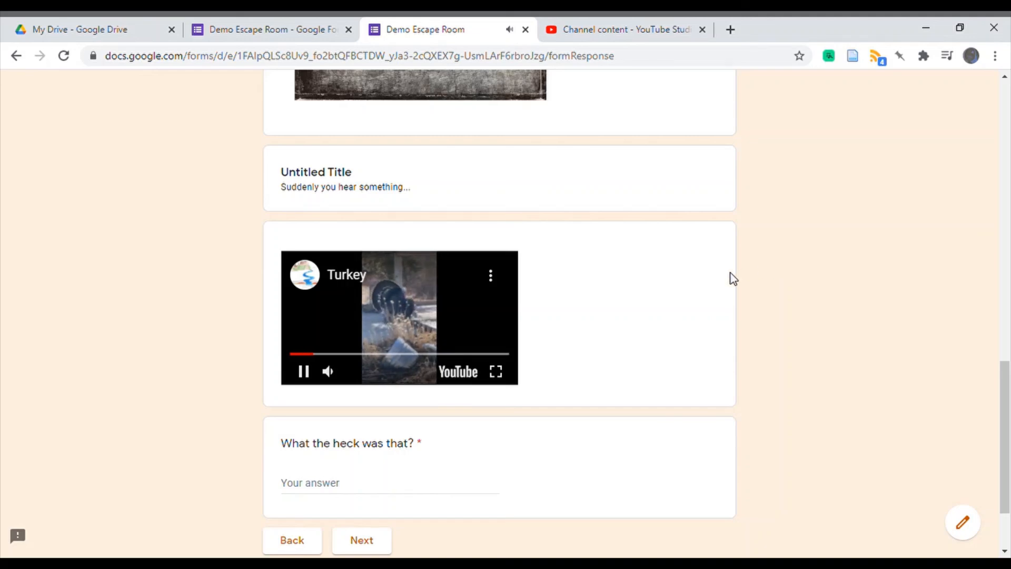
Answer "What the heck was that?" with "turkey" and try to continue to the next section.
scroll(625, 347, down, 2)
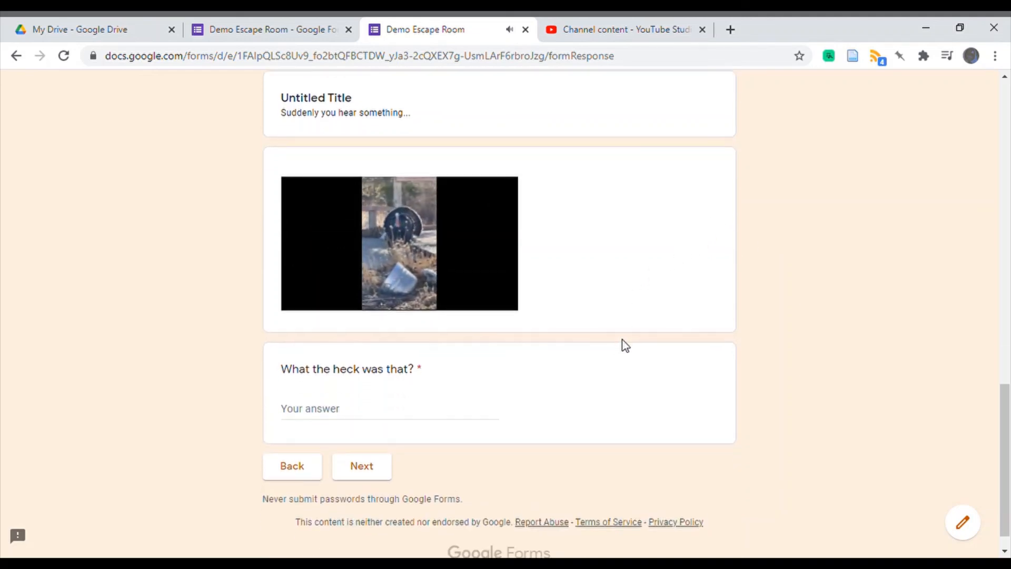
click(361, 409)
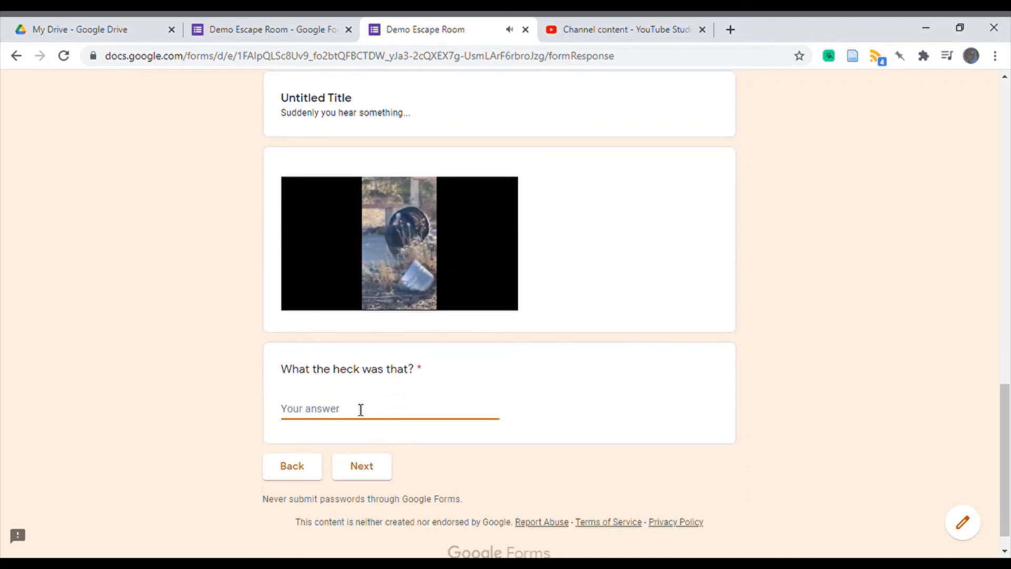
text(turkey)
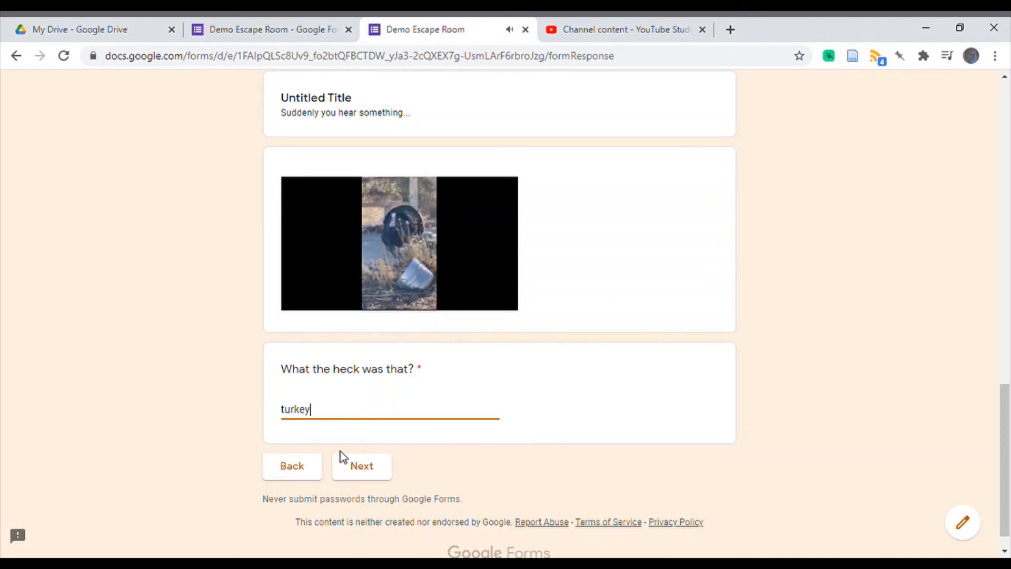
click(366, 473)
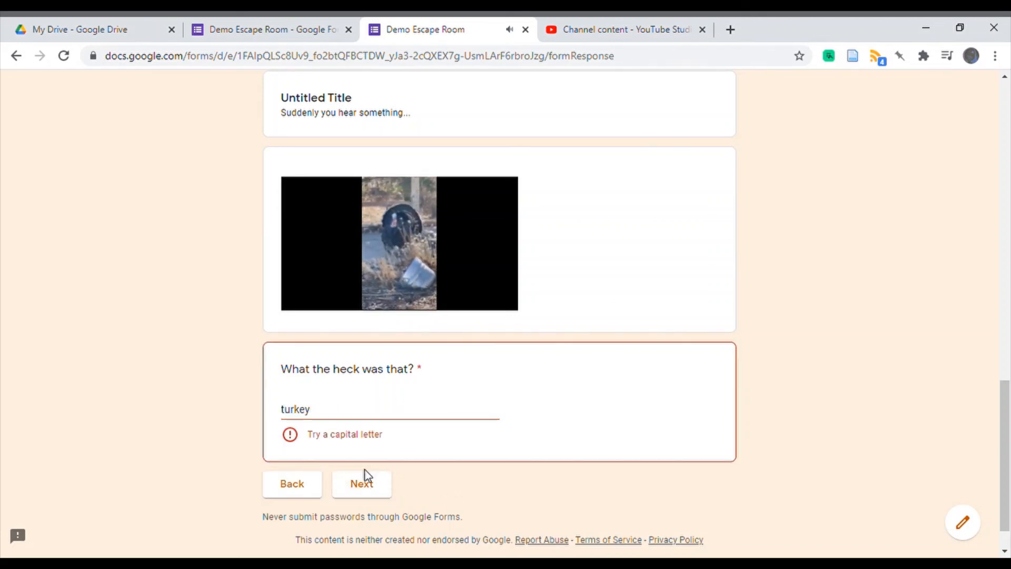
Capitalize the answer to "Turkey" and continue to the next section.
click(290, 415)
key(BackSpace)
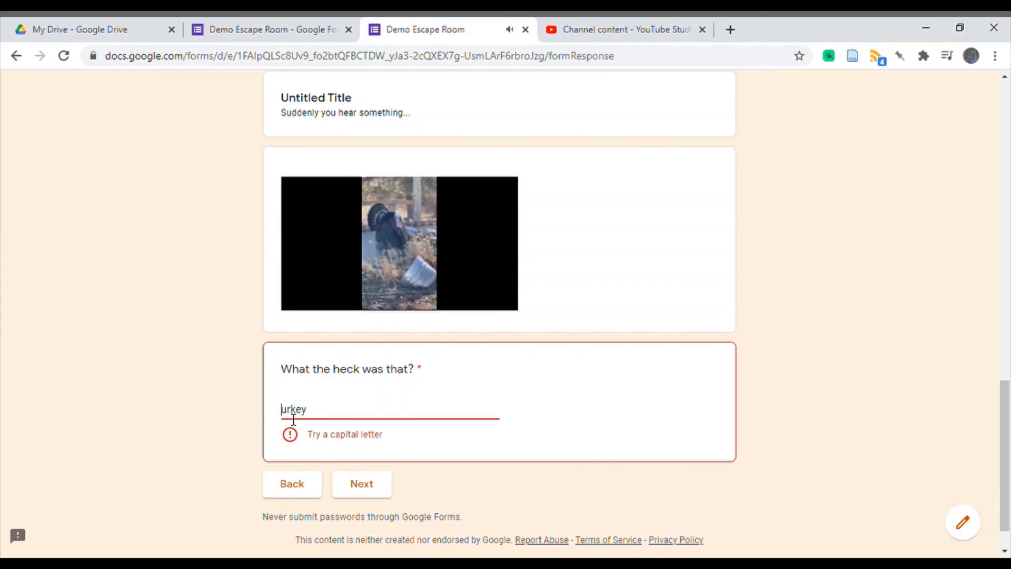
text(T)
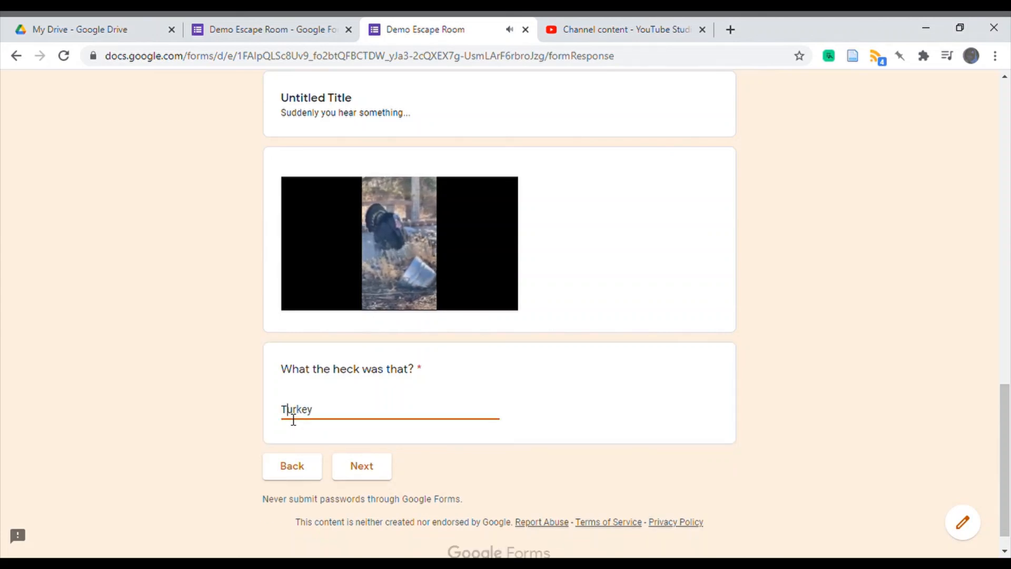
click(378, 477)
Review the Untitled Section's airport image and zoo escape room map in the preview, and continue to the next section.
scroll(378, 477, down, 3)
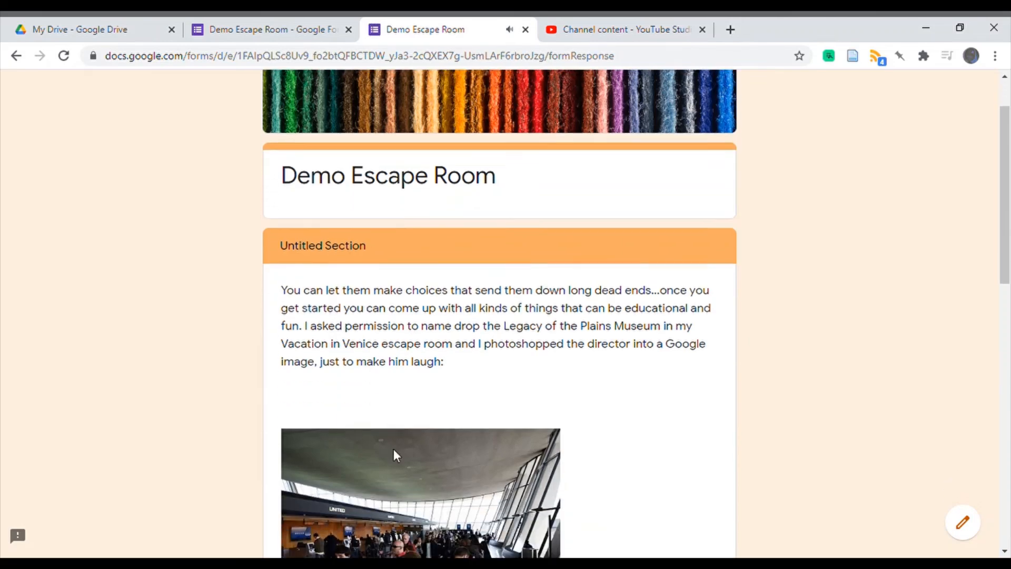
scroll(418, 360, up, 3)
scroll(570, 357, down, 3)
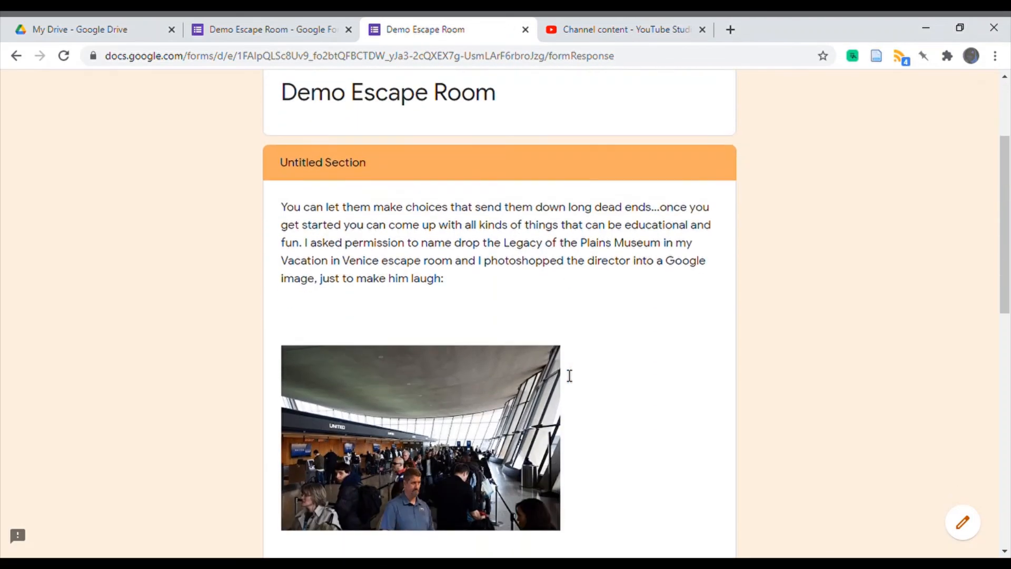
scroll(614, 350, down, 6)
scroll(615, 348, down, 3)
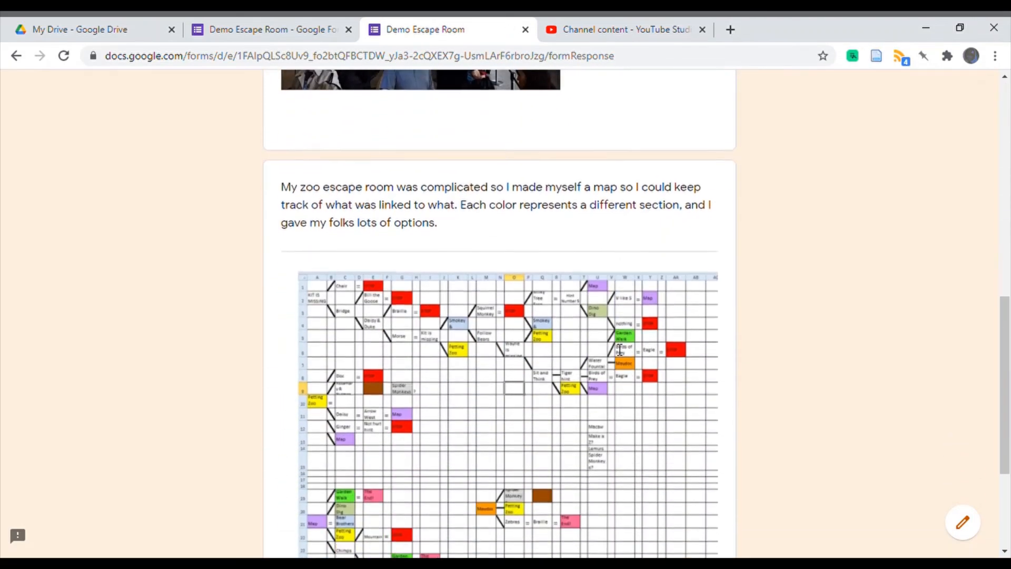
scroll(614, 349, down, 4)
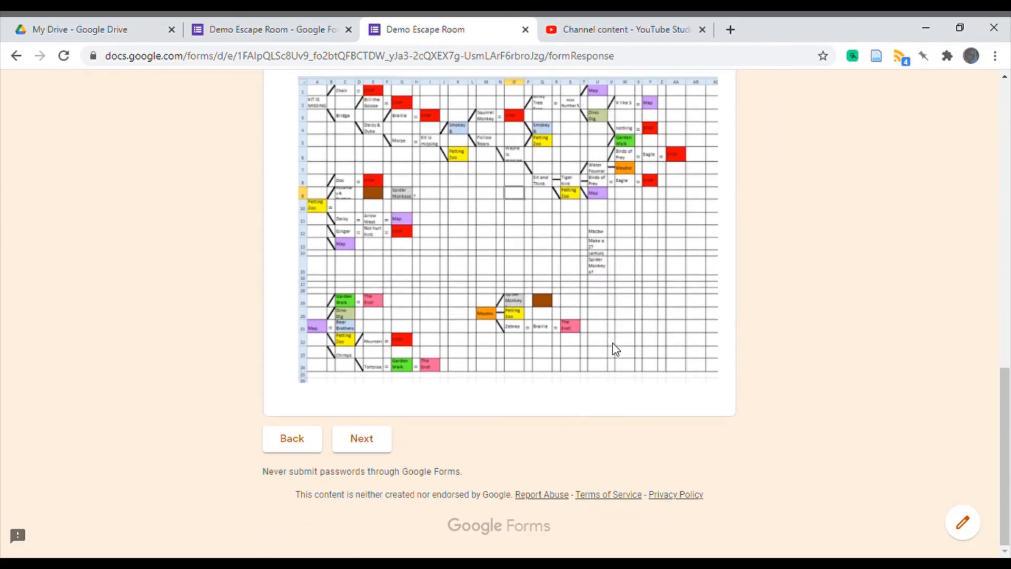
click(357, 445)
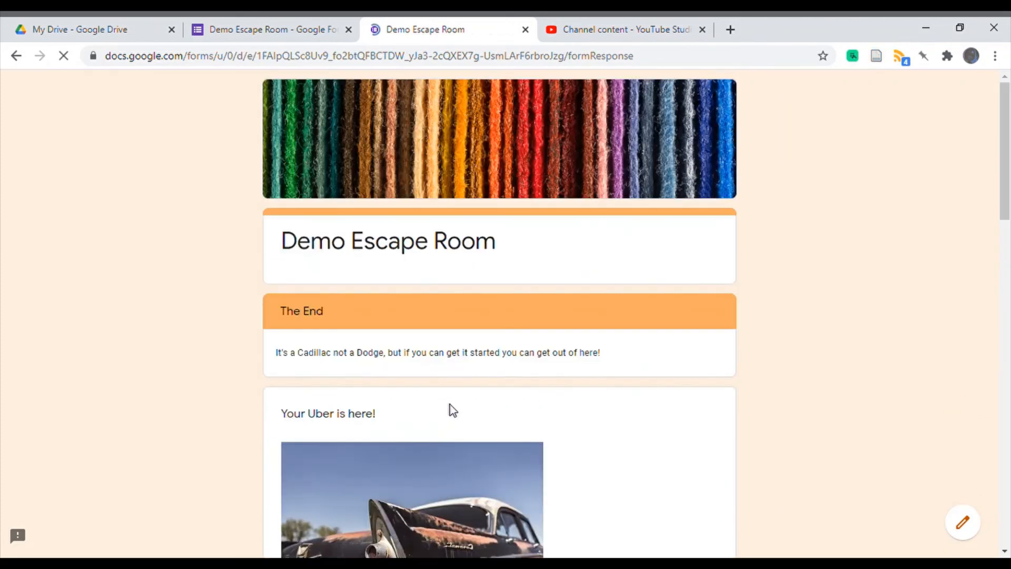
Review The End section's car picture and the appendix on doctoring photos from Google Forms in the preview.
scroll(532, 391, down, 4)
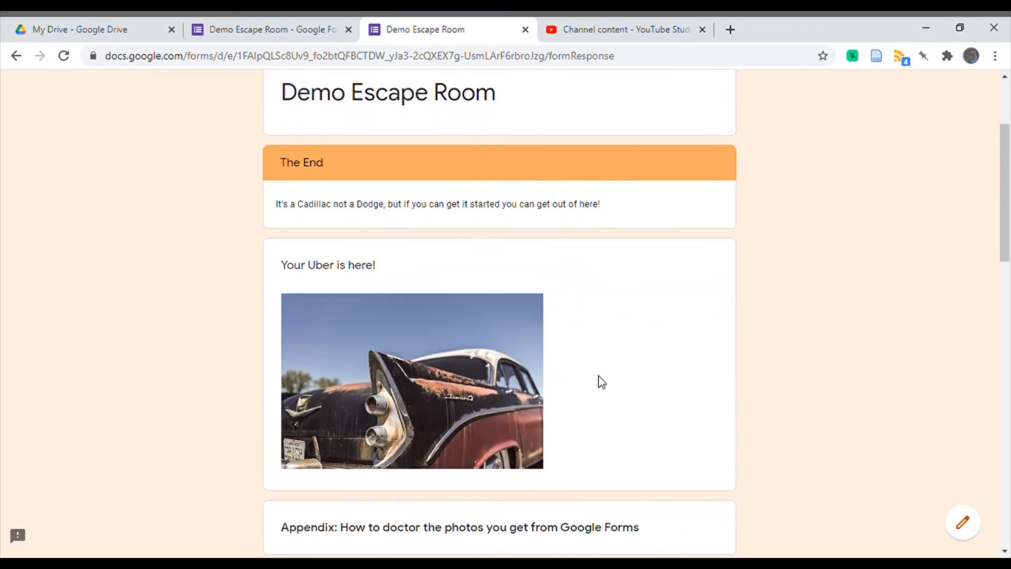
scroll(602, 382, down, 1)
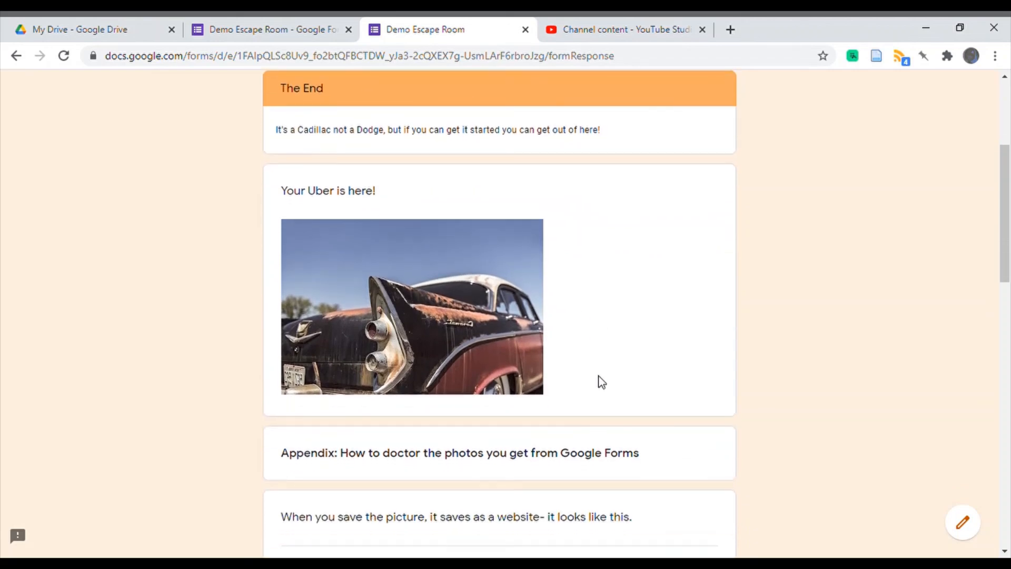
scroll(601, 382, down, 6)
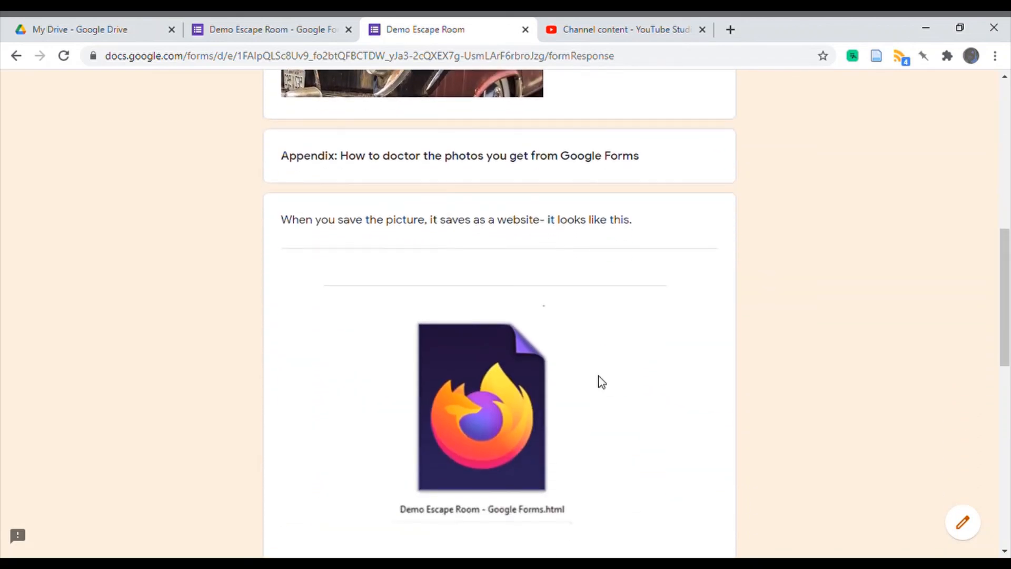
scroll(601, 382, up, 6)
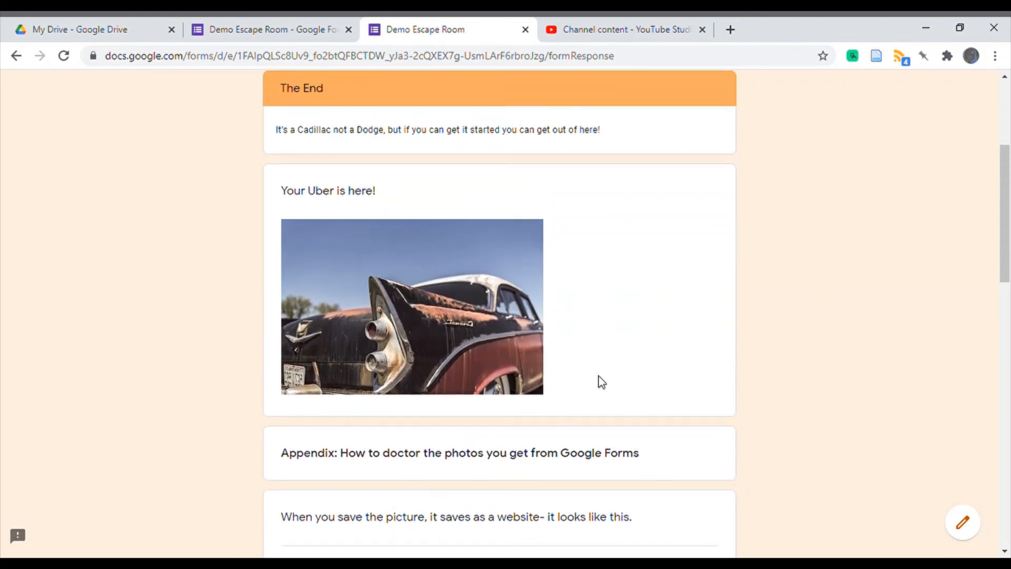